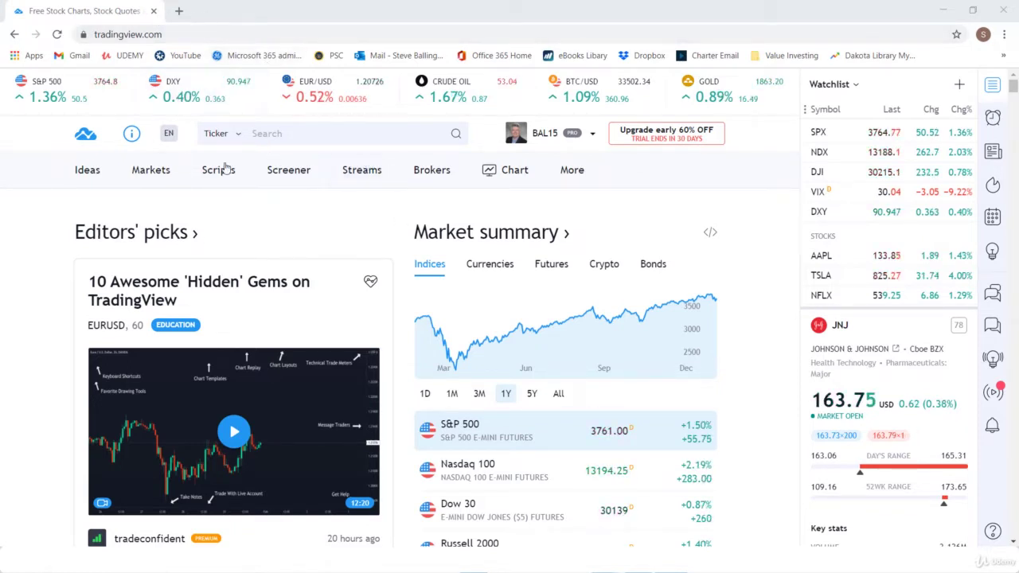
left_click(260, 138)
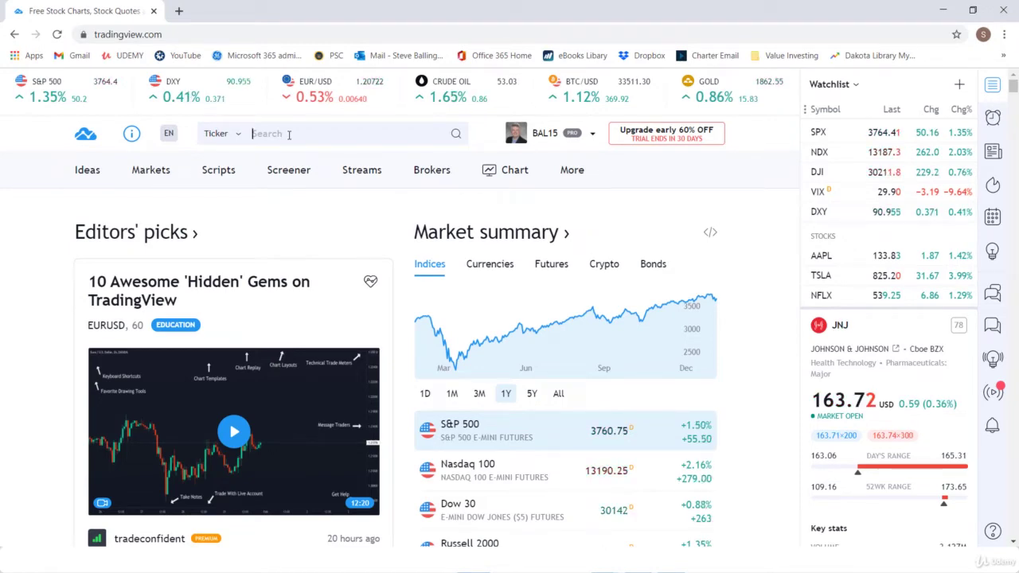
type("JOHN")
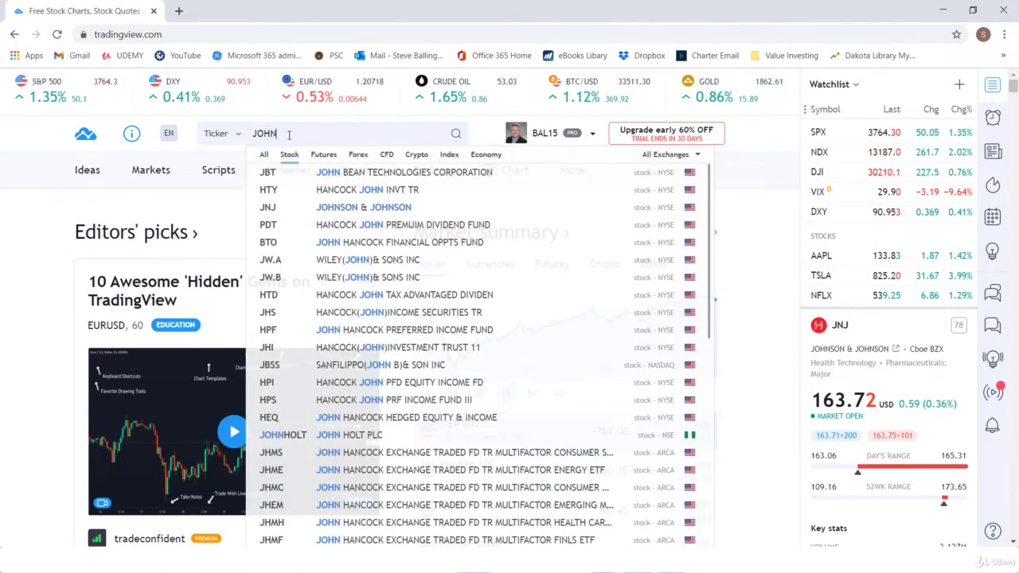
type("SO")
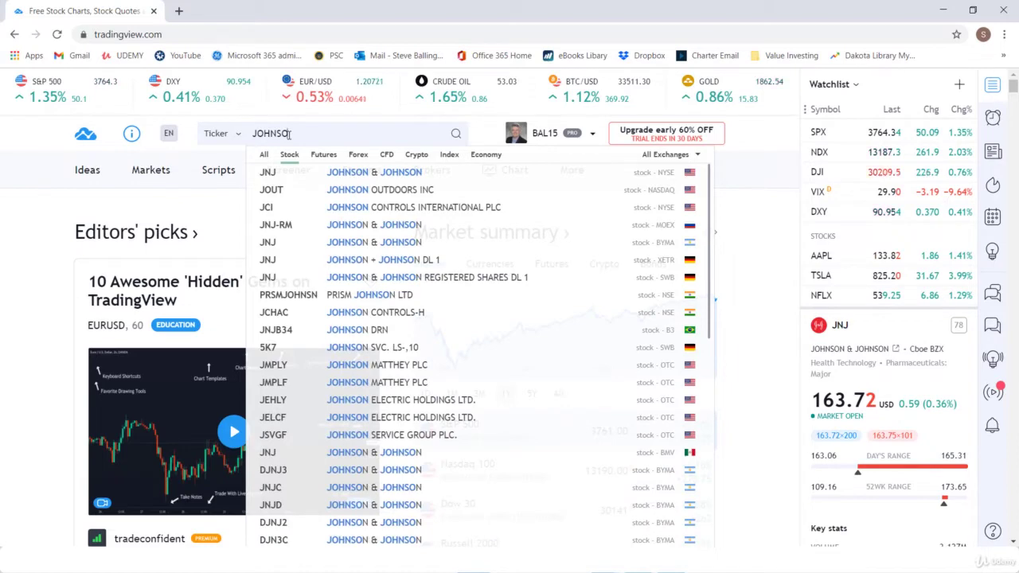
key("BackSpace")
key("BackSpace")
key("BackSpace")
key("BackSpace")
key("BackSpace")
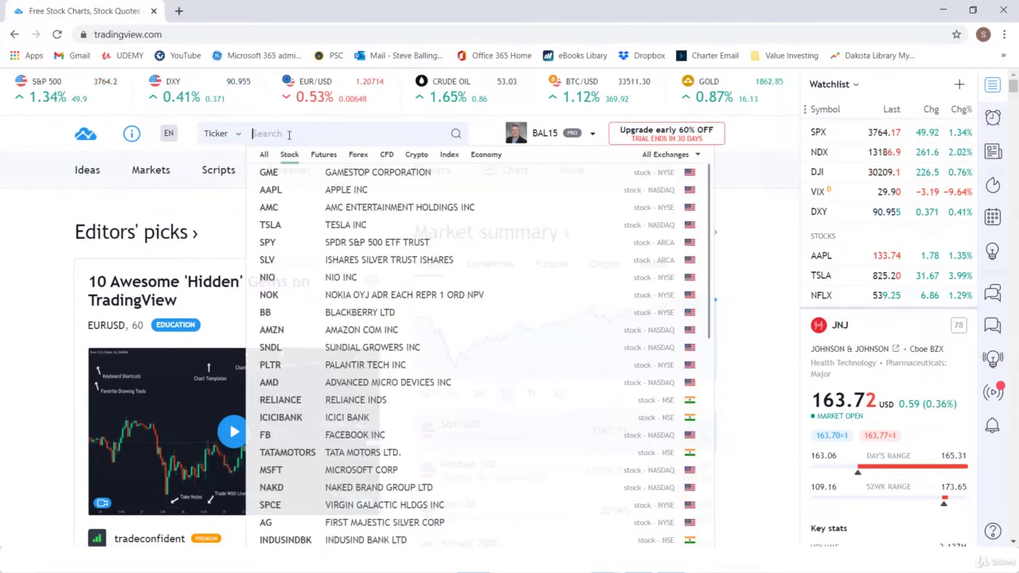
Search for the ticker JNJ and open the NYSE-listed Johnson & Johnson stock page.
type("JNJ")
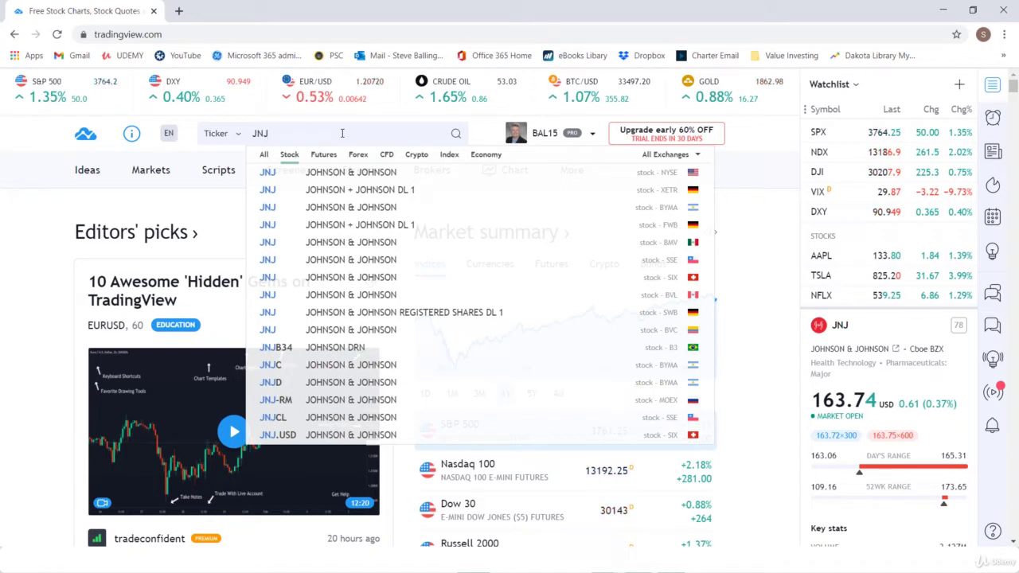
left_click(317, 173)
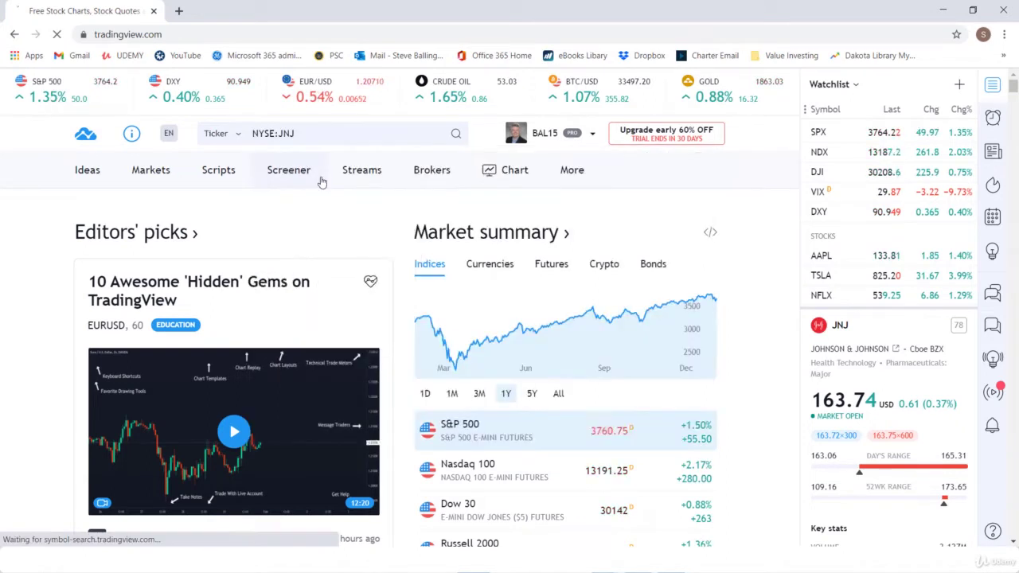
mouse_move(315, 178)
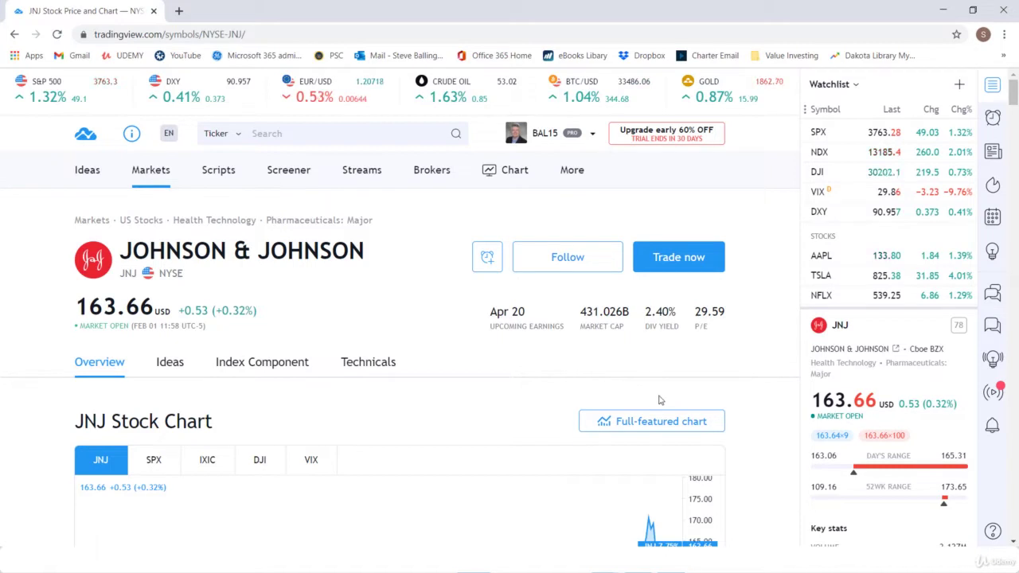
Open the full-featured chart for the Johnson & Johnson stock.
scroll(539, 383, "down", 4)
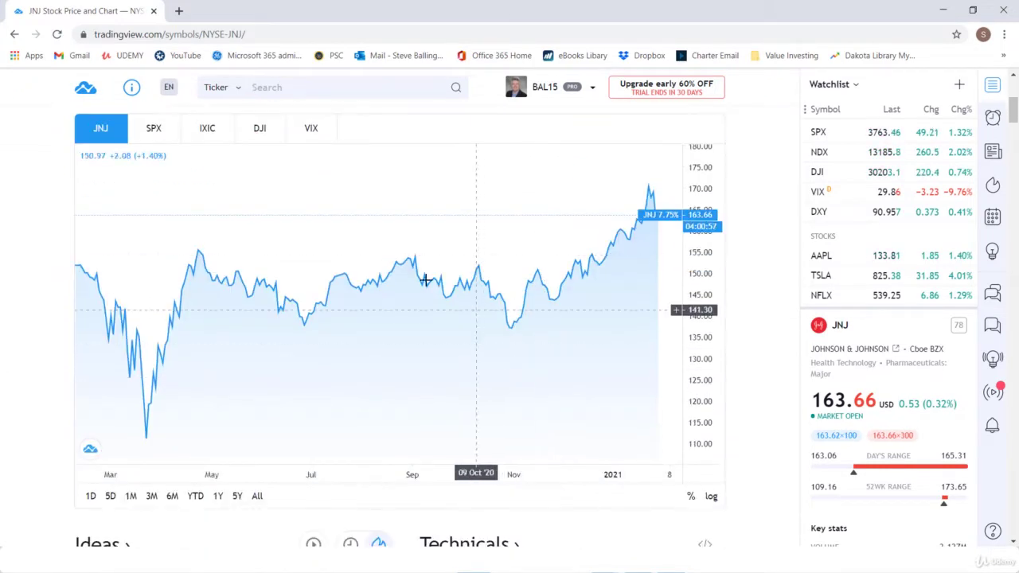
scroll(498, 337, "up", 3)
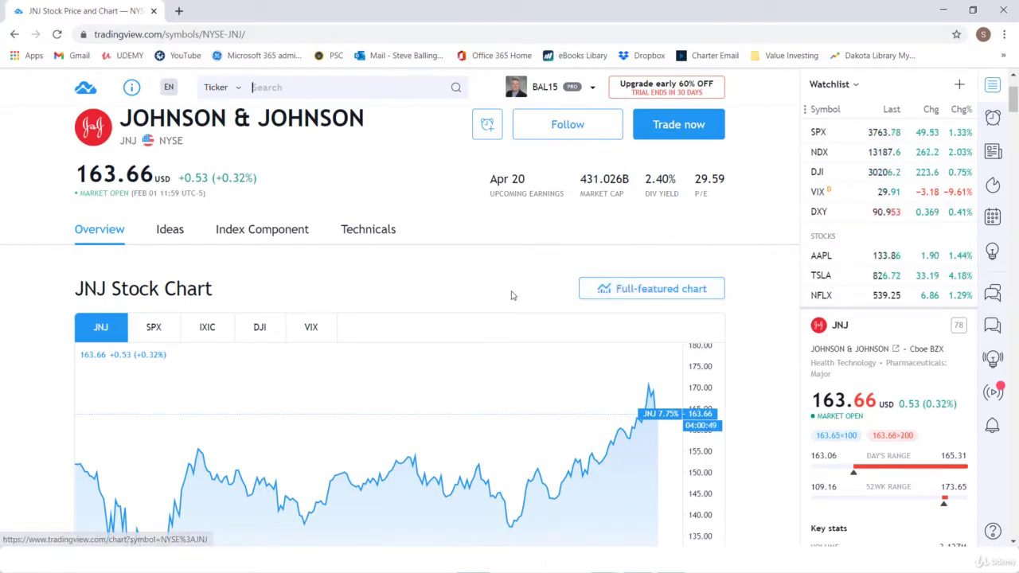
left_click(671, 289)
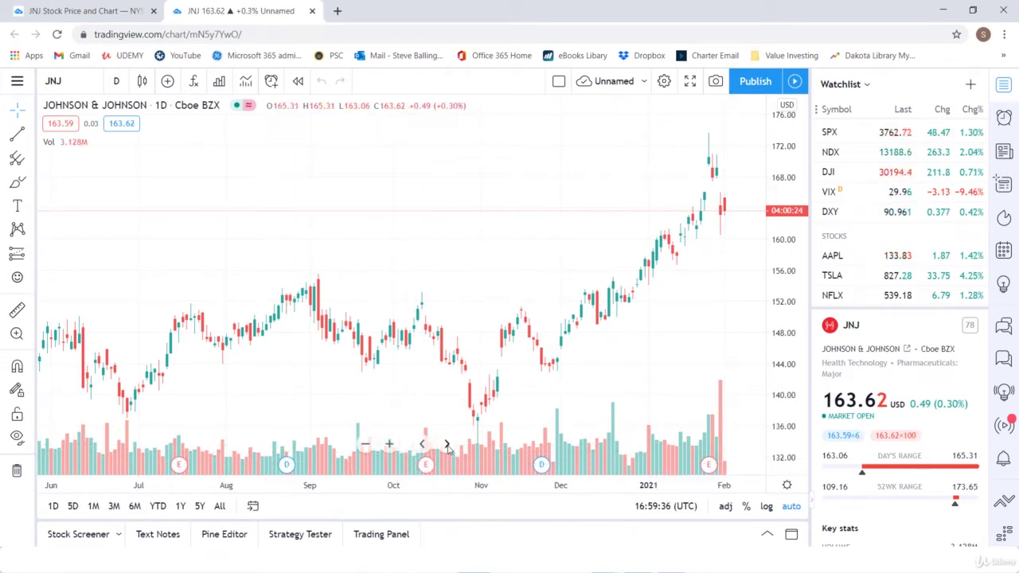
scroll(447, 448, "up", 3)
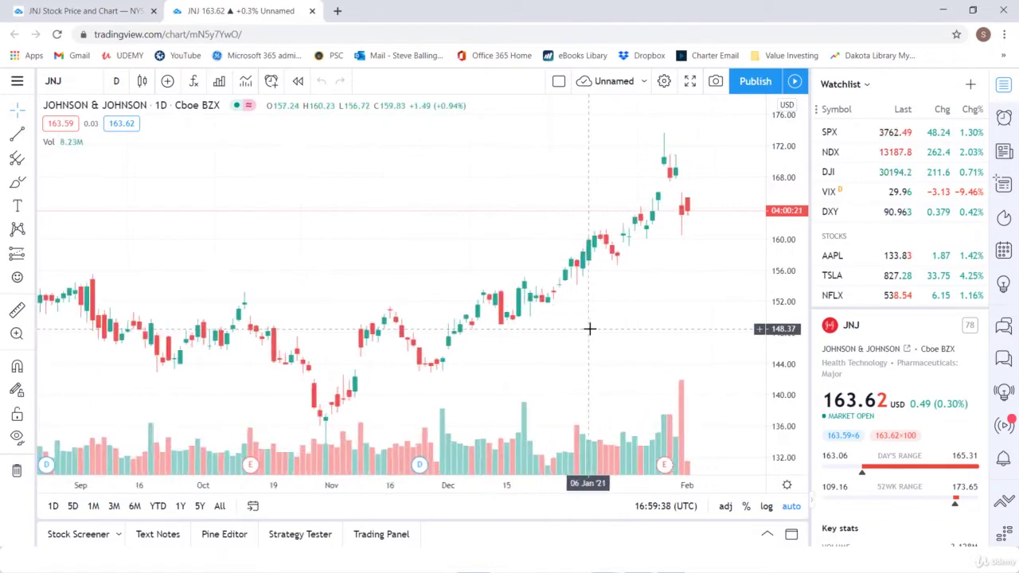
scroll(590, 328, "up", 5)
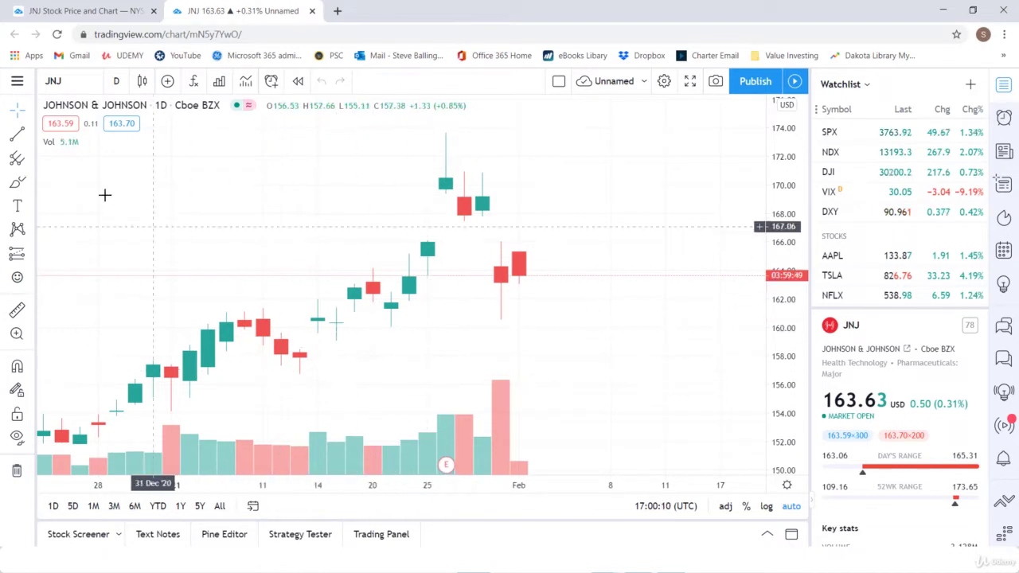
left_click(19, 135)
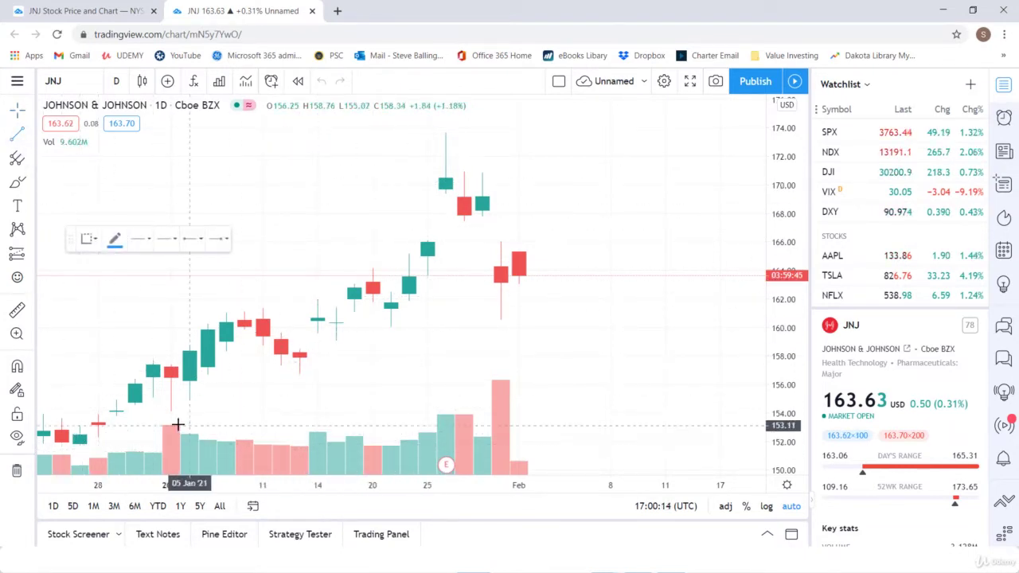
left_click(80, 449)
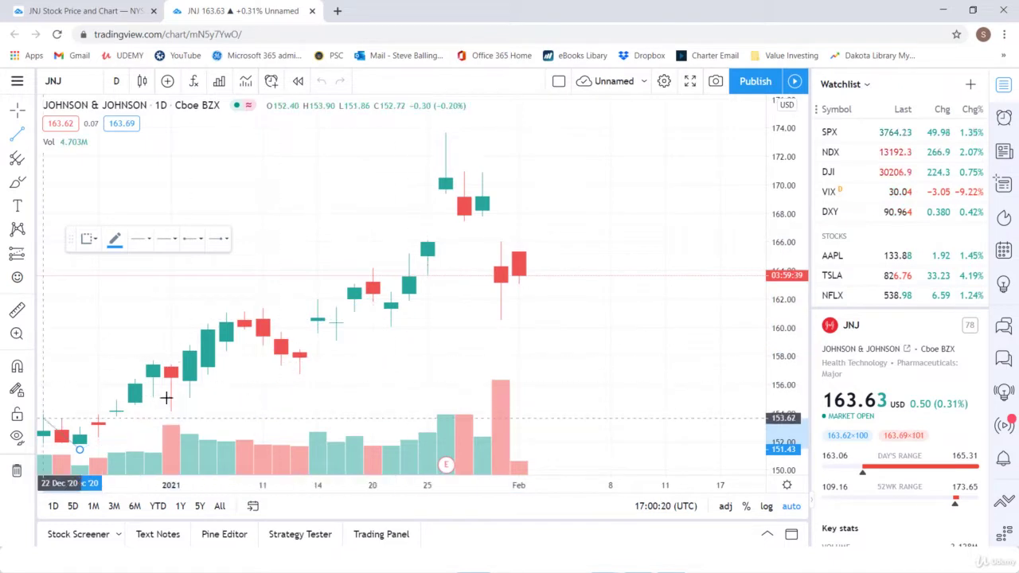
key("Escape")
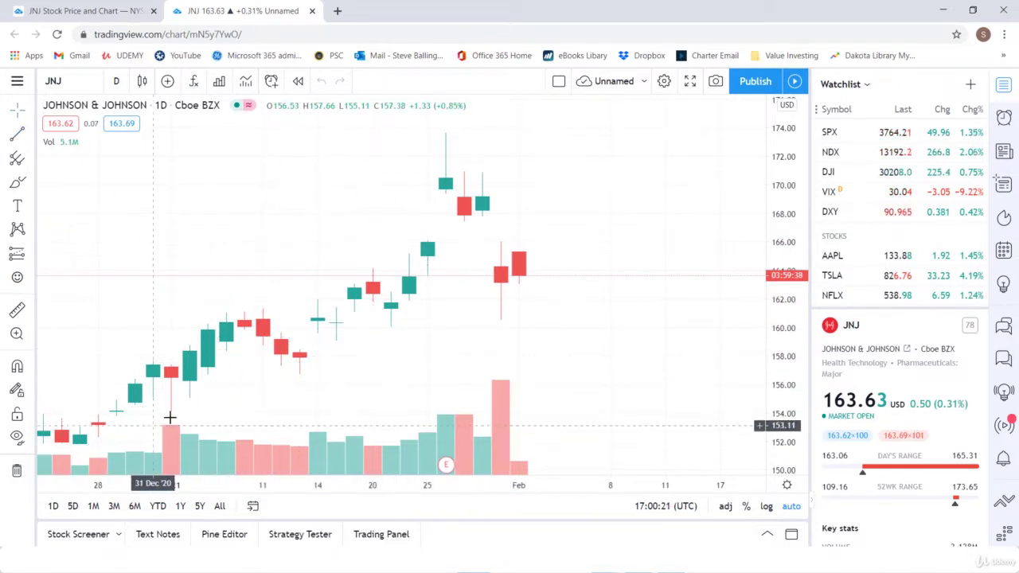
left_click(402, 326)
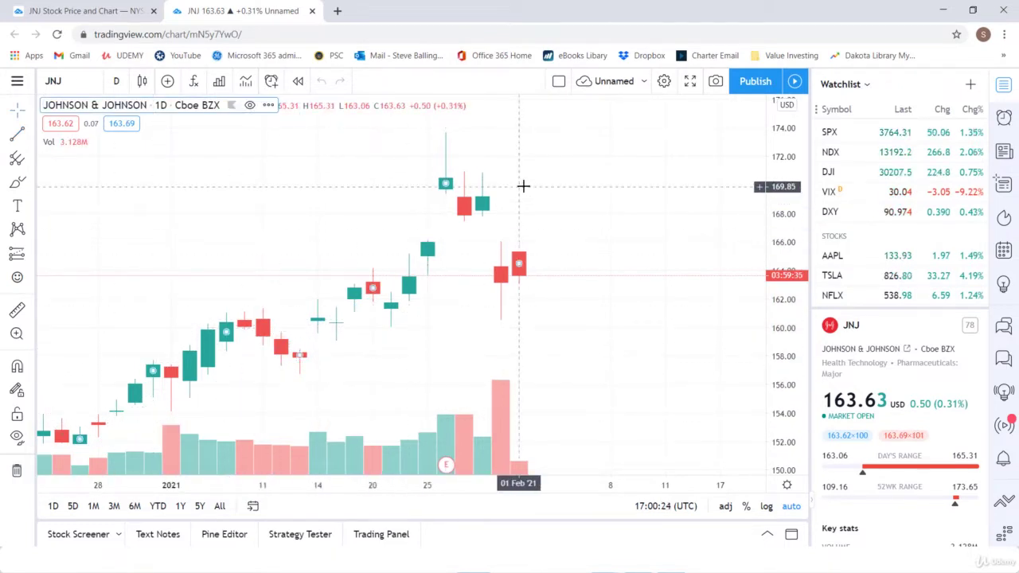
key("alt+t")
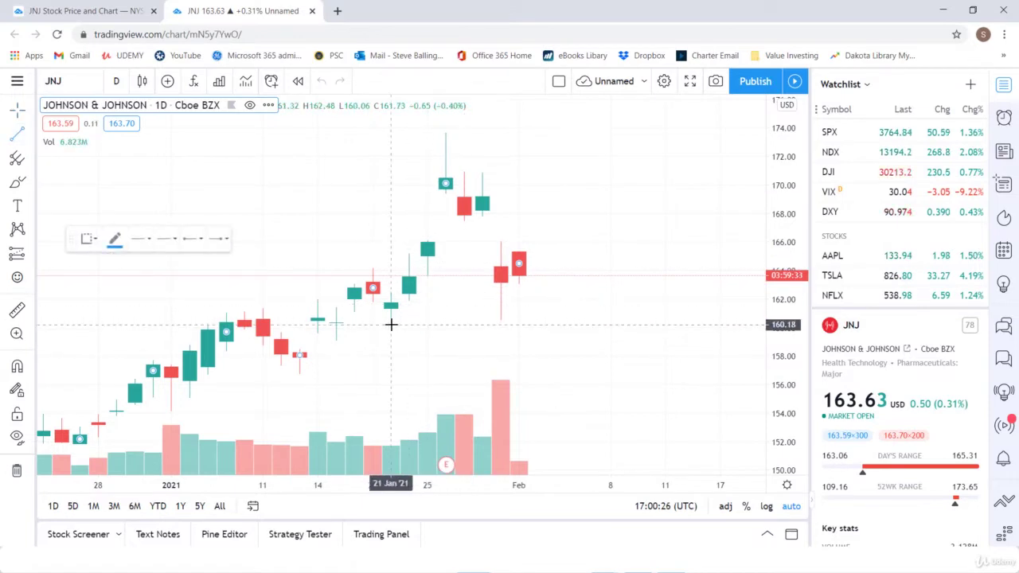
left_click(334, 355)
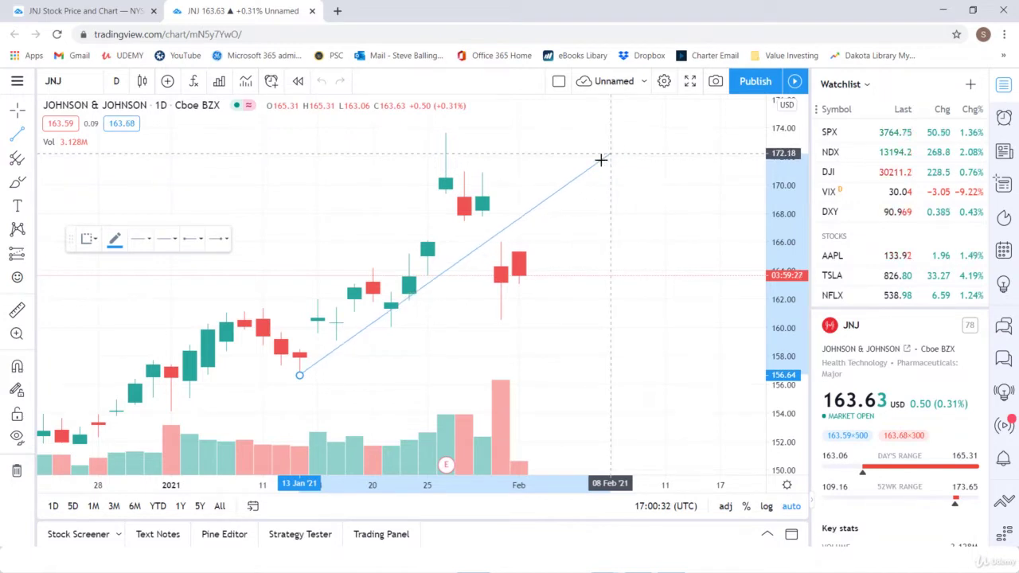
key("Escape")
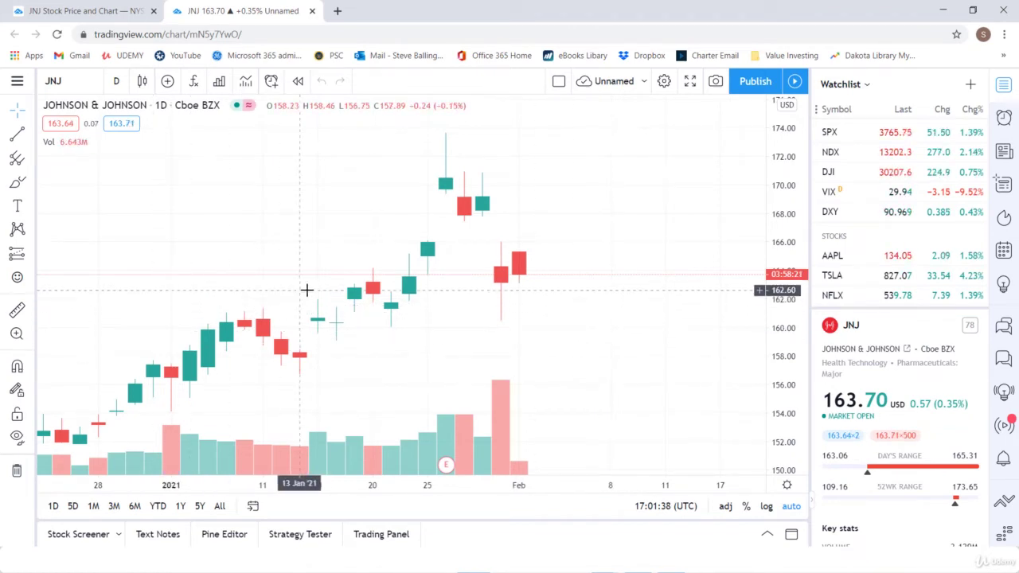
Draw a trend line under the rising lows from 30 Nov '20 to 12 Feb '21 at about 168.13, and adjust its start to about 142.71.
scroll(324, 287, "down", 3)
scroll(340, 295, "down", 2)
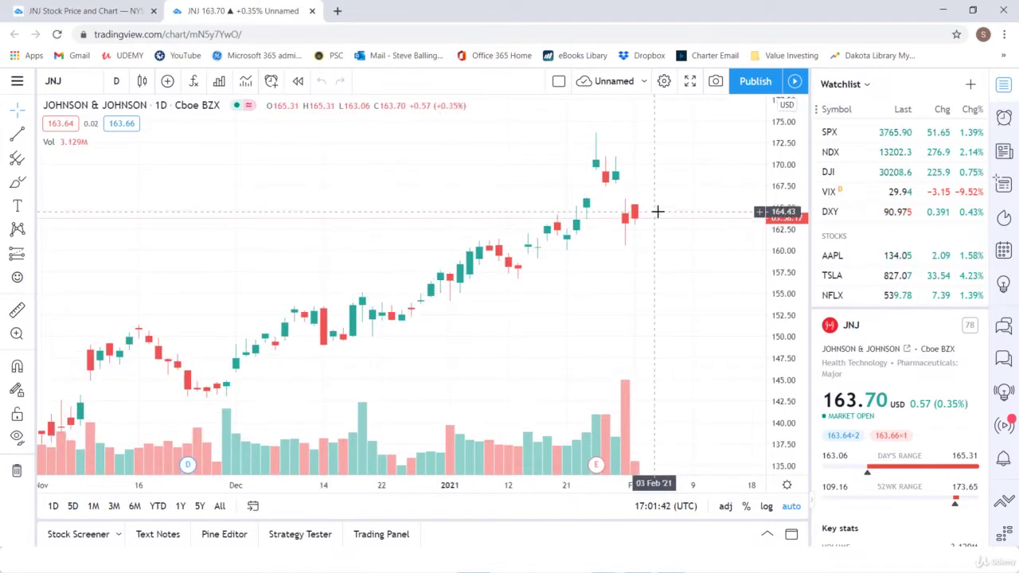
left_click(118, 82)
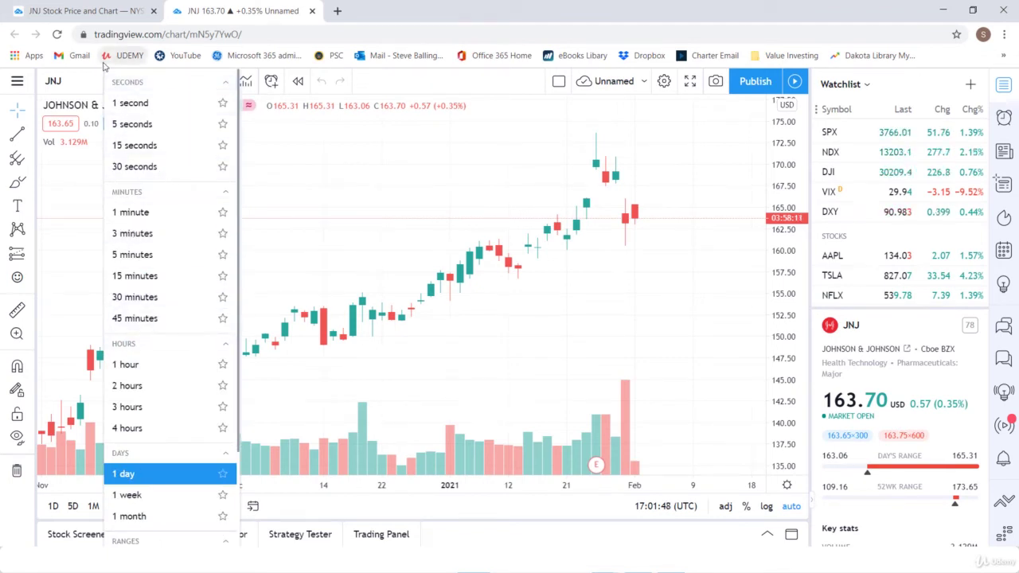
left_click(388, 184)
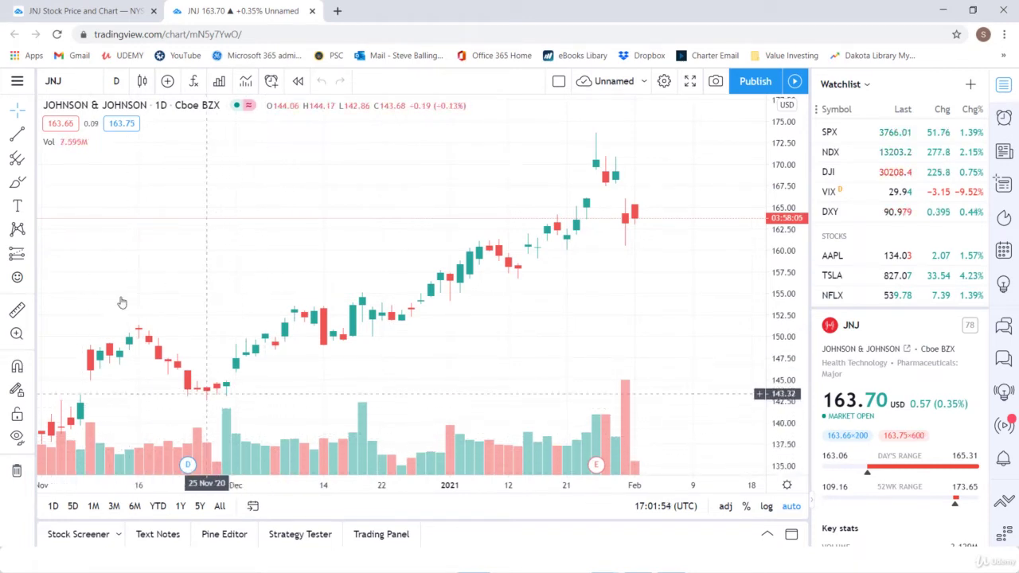
left_click(18, 134)
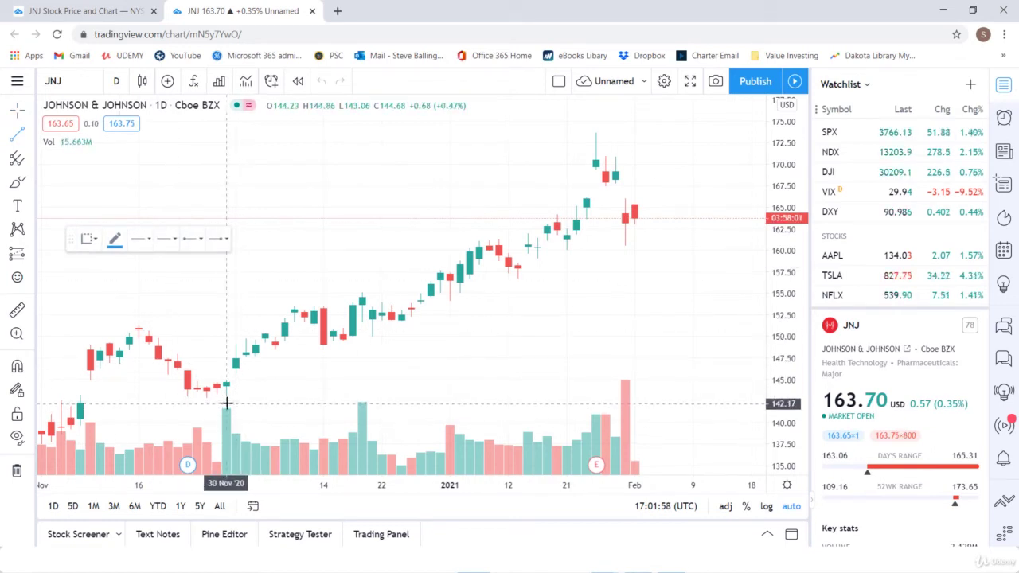
left_click(226, 404)
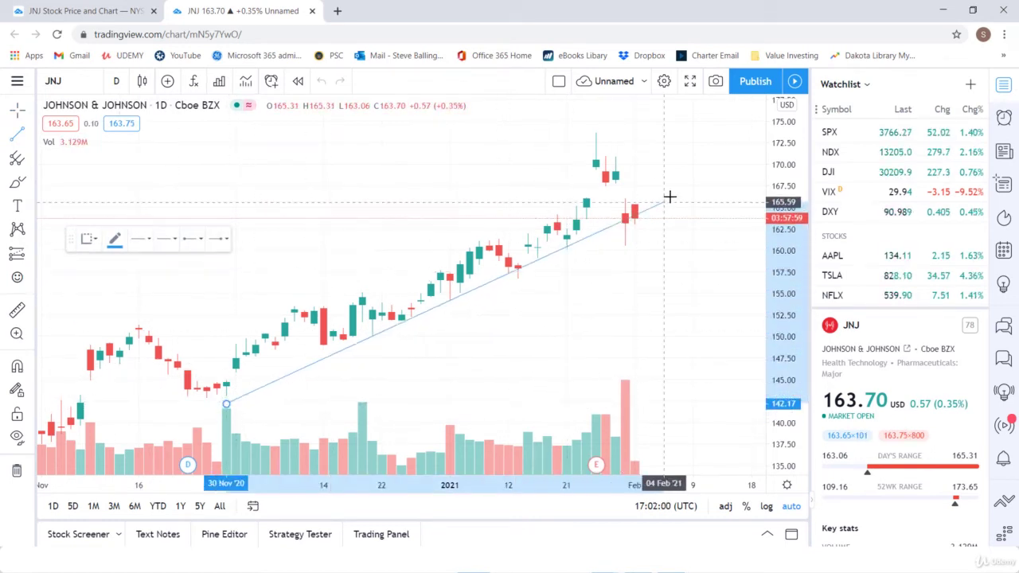
left_click(724, 180)
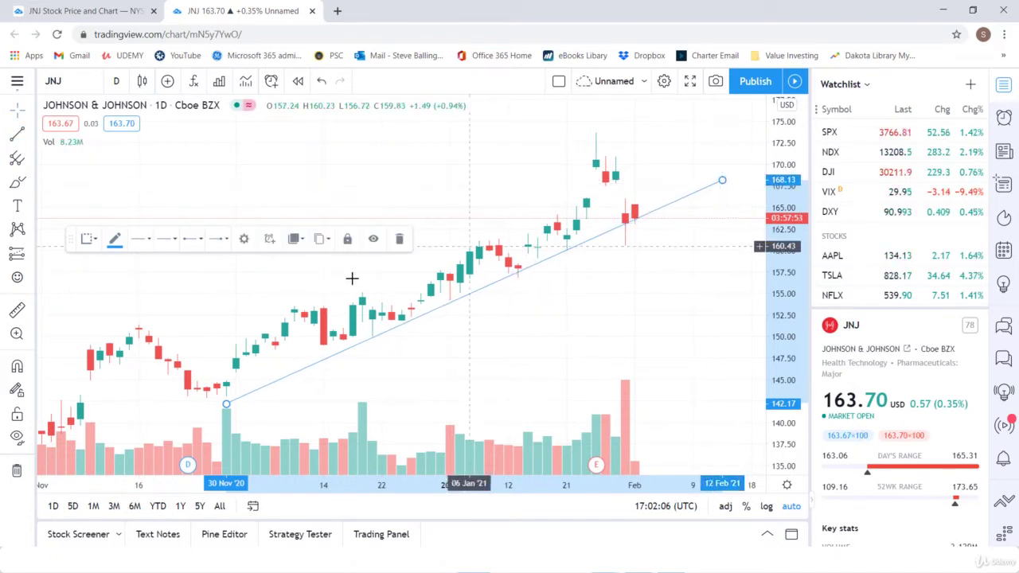
mouse_move(227, 406)
left_mouse_down()
mouse_move(228, 391)
mouse_move(233, 403)
left_mouse_up()
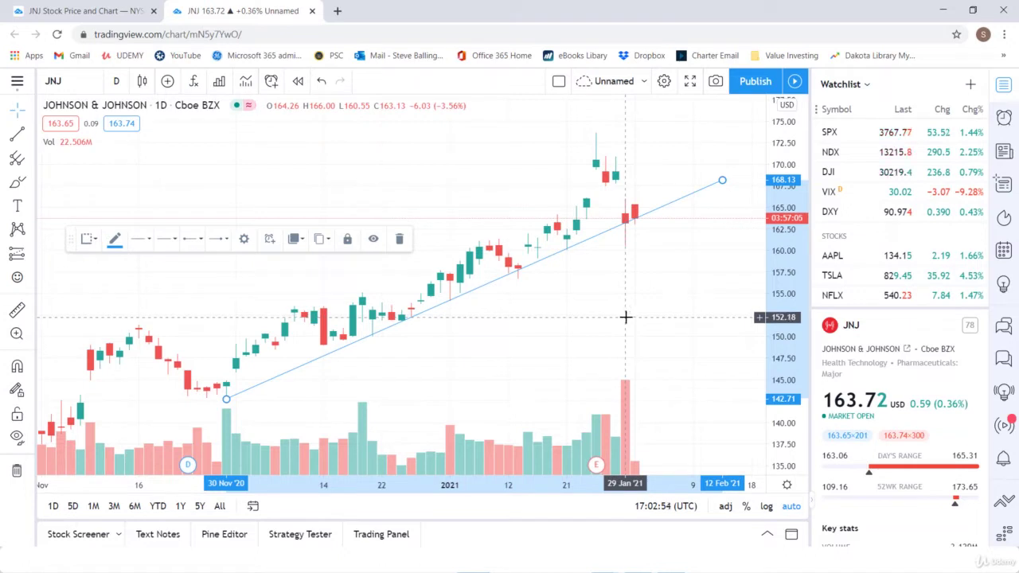
Add the built-in Moving Average indicator to the JNJ chart and close the indicator list.
scroll(626, 291, "up", 2)
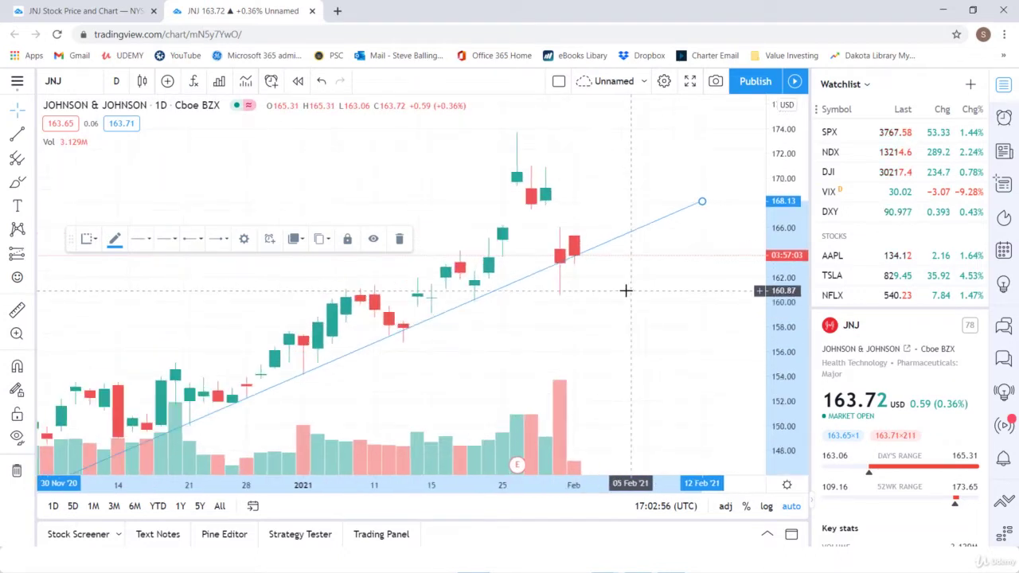
scroll(606, 288, "down", 1)
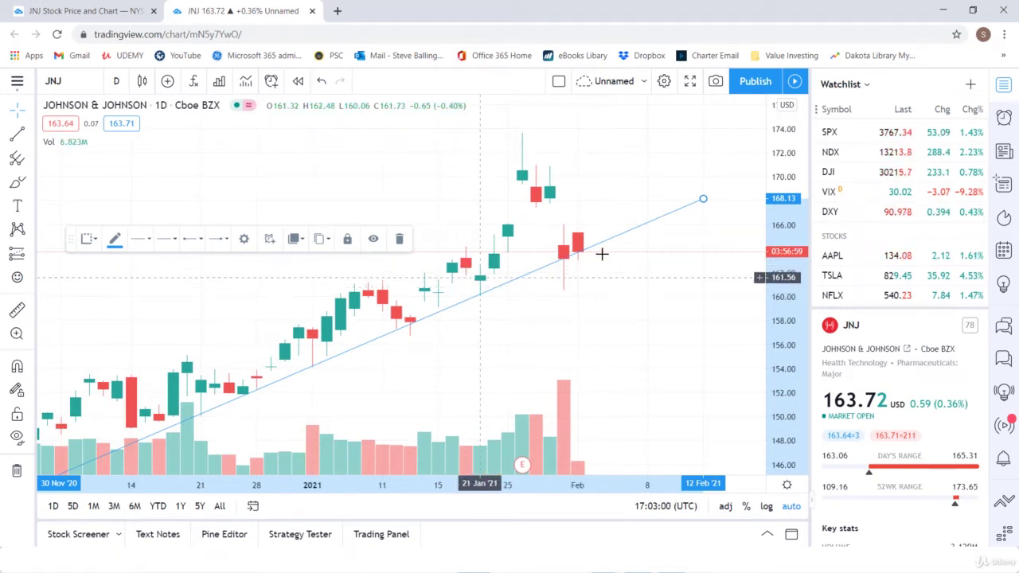
scroll(601, 252, "up", 1)
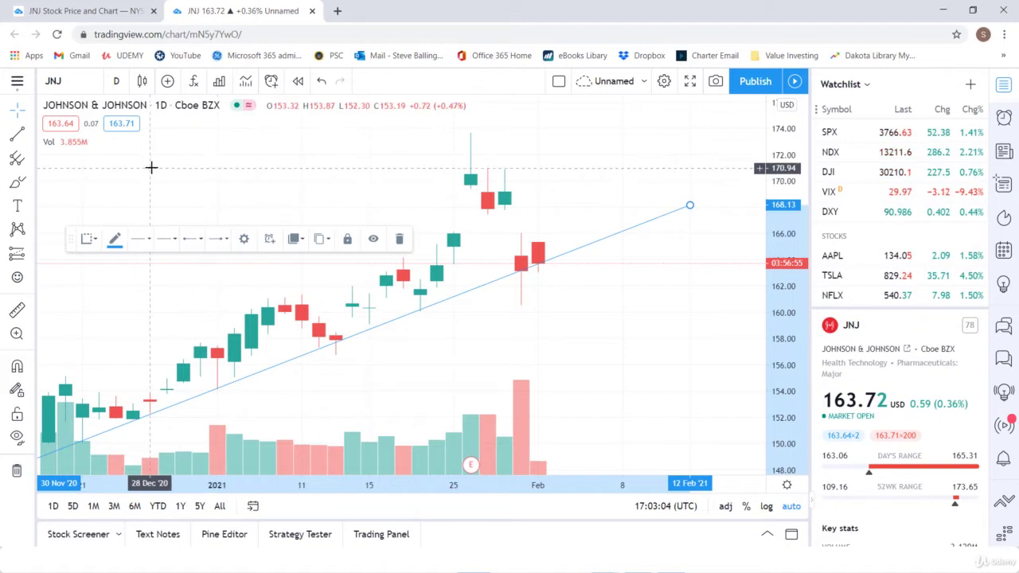
left_click(195, 82)
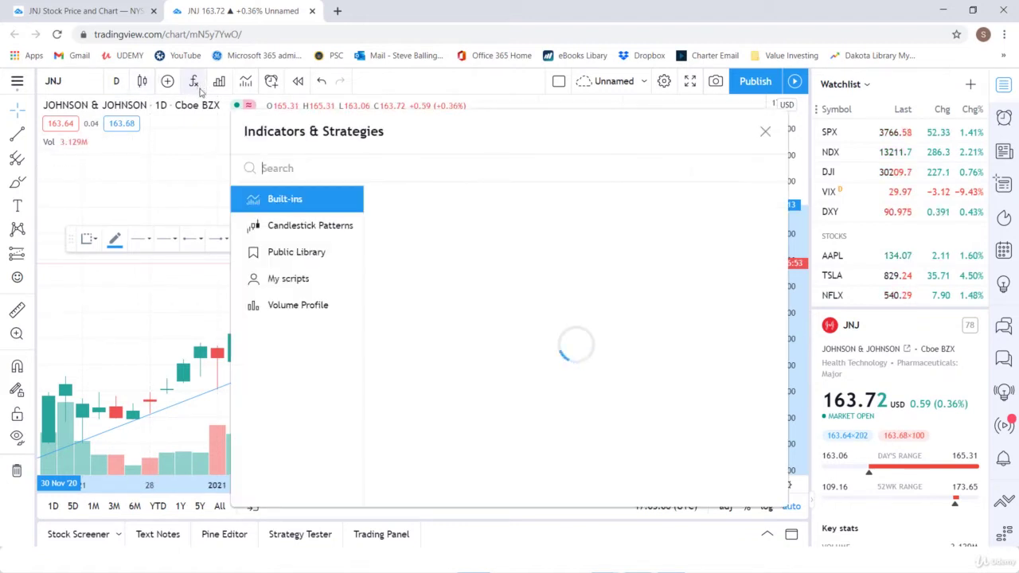
scroll(480, 348, "down", 8)
scroll(478, 349, "down", 7)
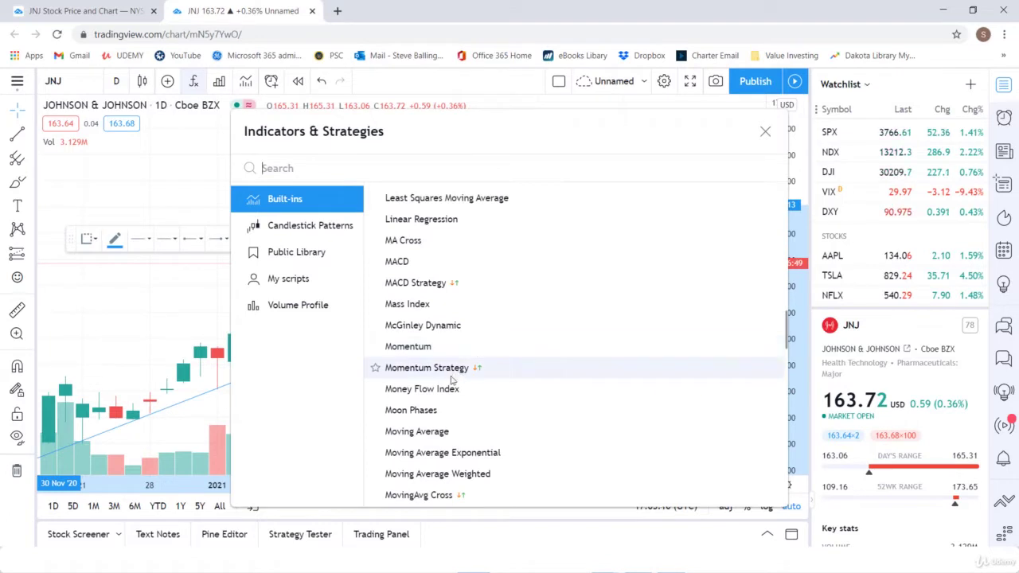
scroll(451, 380, "down", 5)
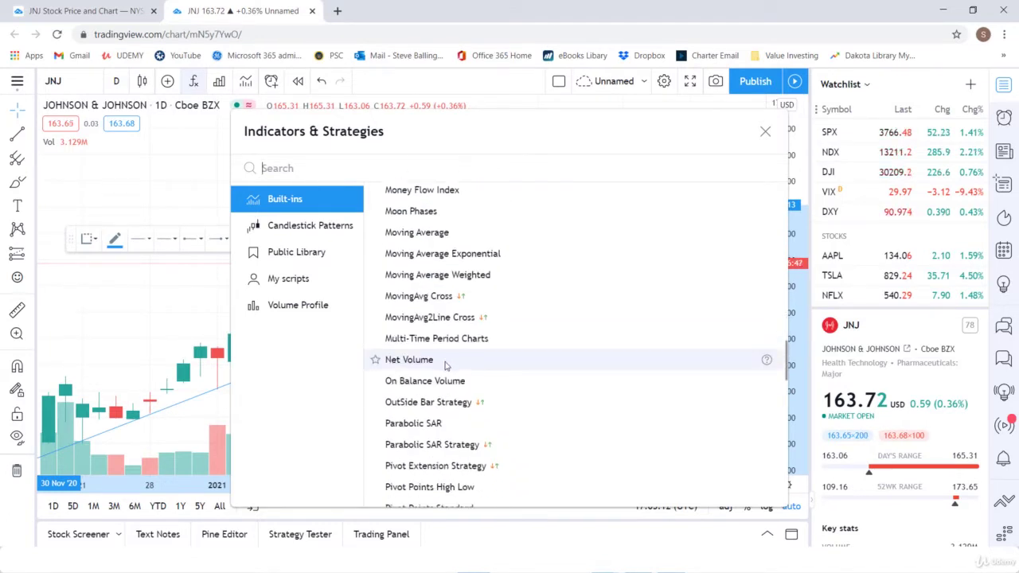
scroll(448, 365, "down", 5)
scroll(453, 363, "up", 9)
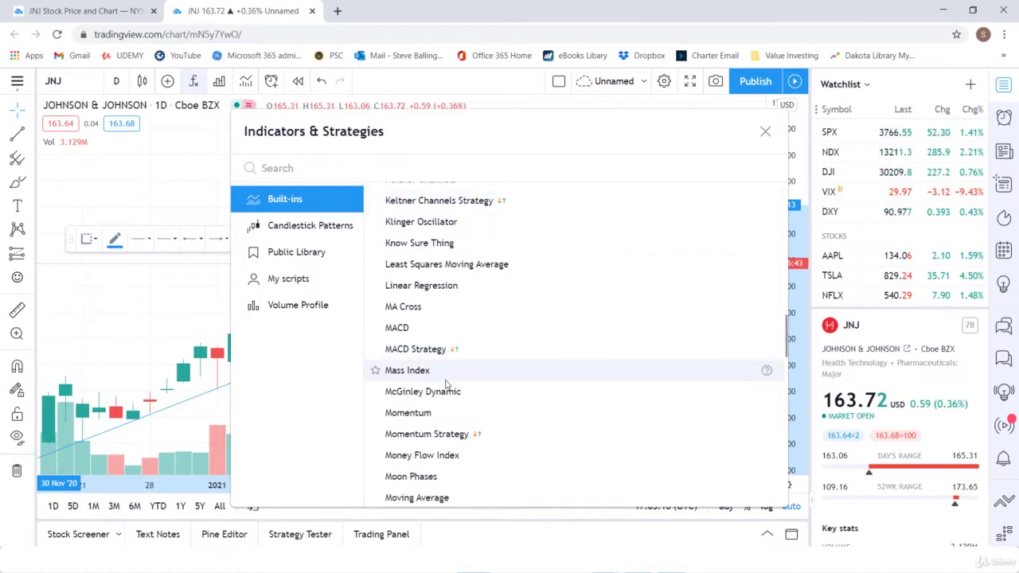
scroll(436, 342, "down", 3)
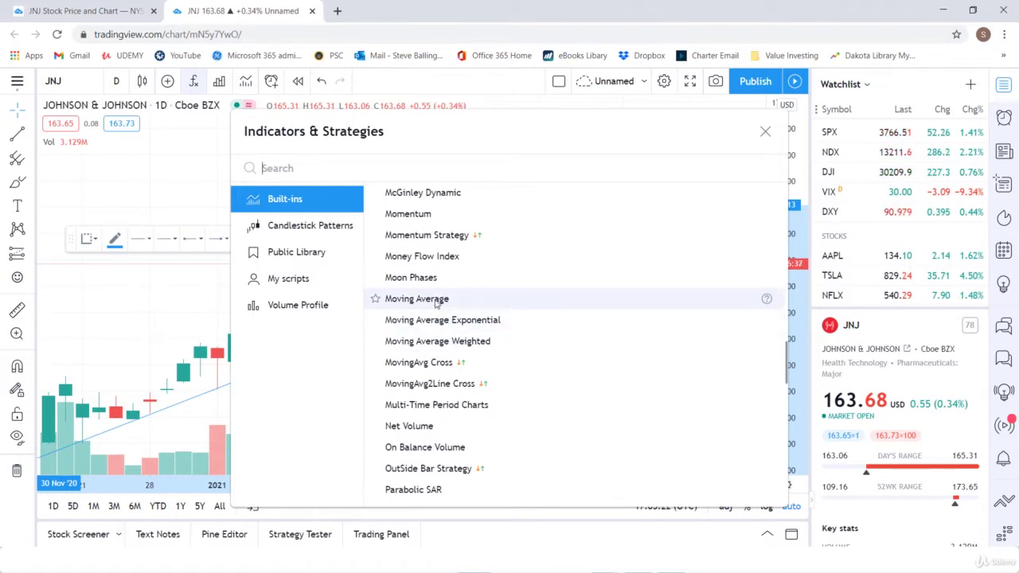
left_click(436, 301)
left_click(765, 132)
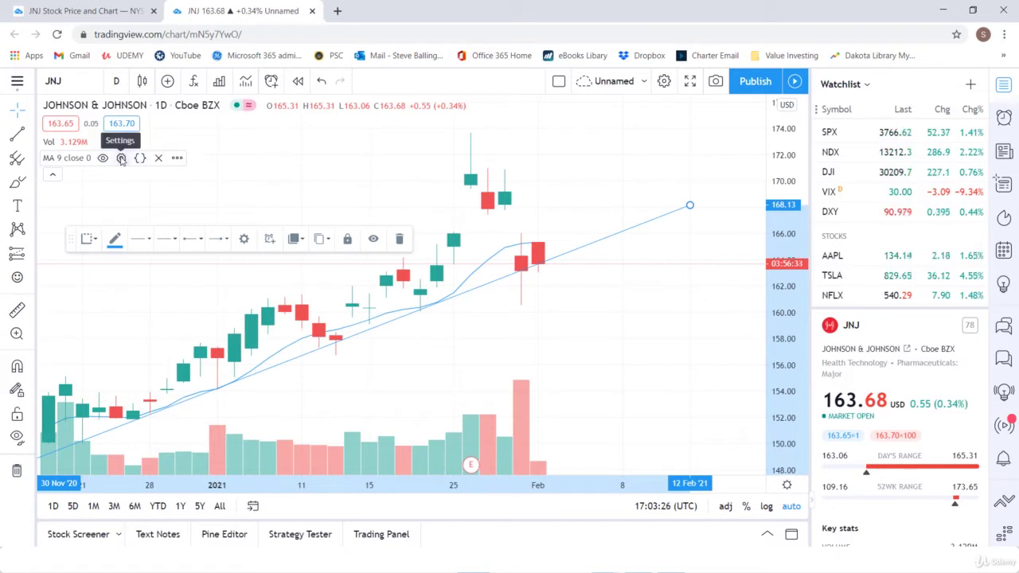
Restyle the moving average line in orange with the second-thickest line weight, and close its settings.
left_click(121, 159)
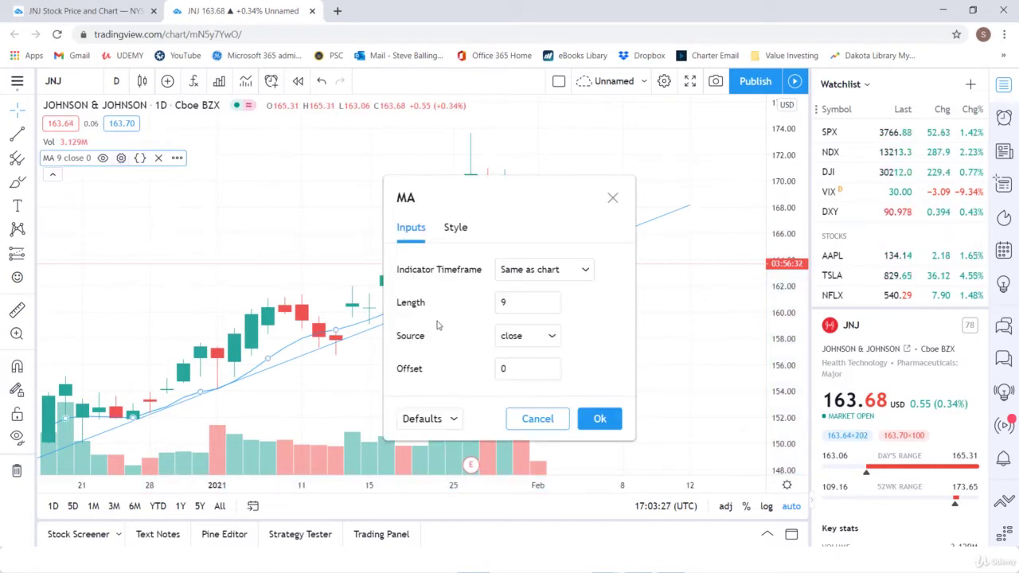
left_click(456, 229)
left_click(485, 273)
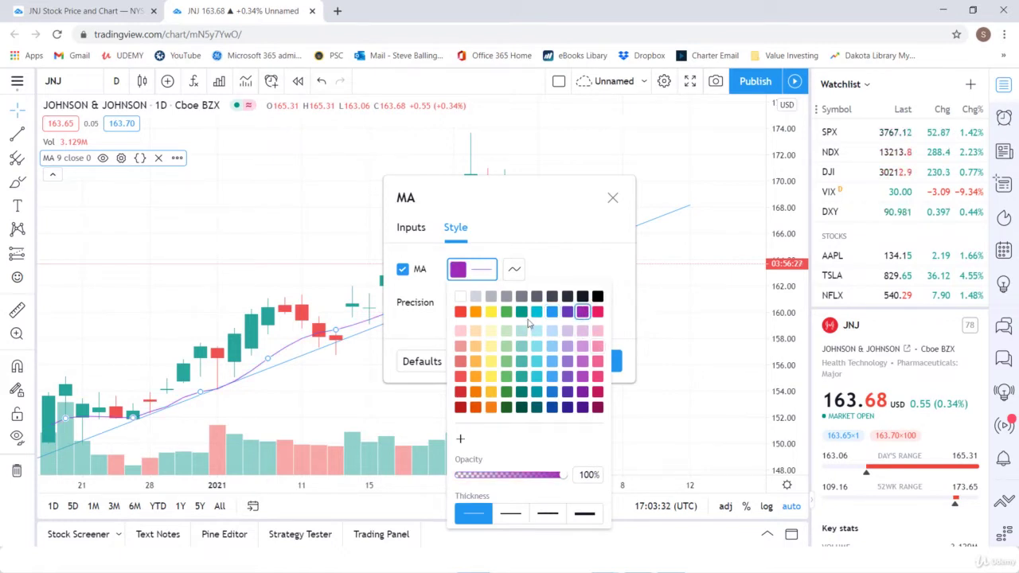
left_click(475, 312)
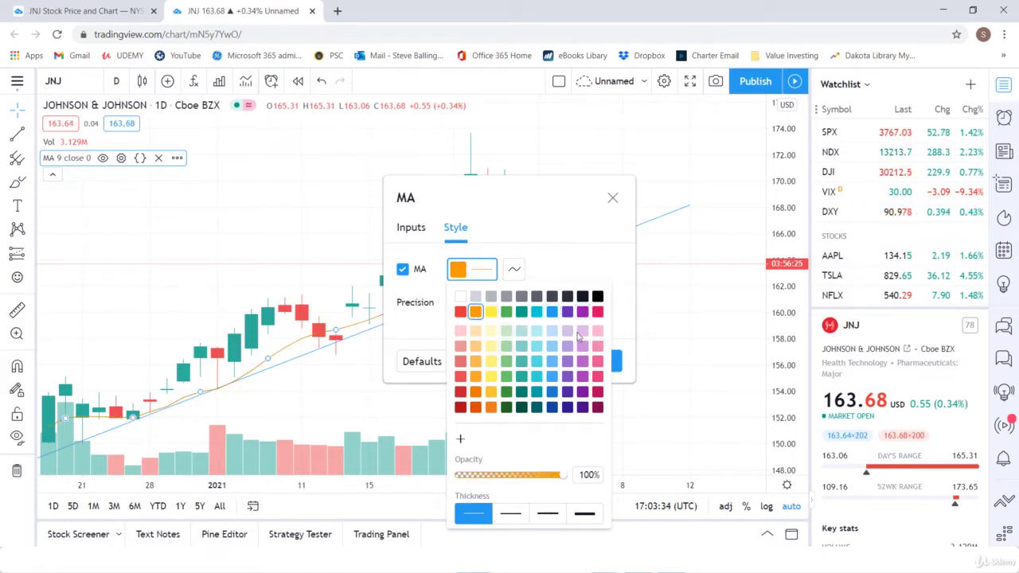
left_click(549, 515)
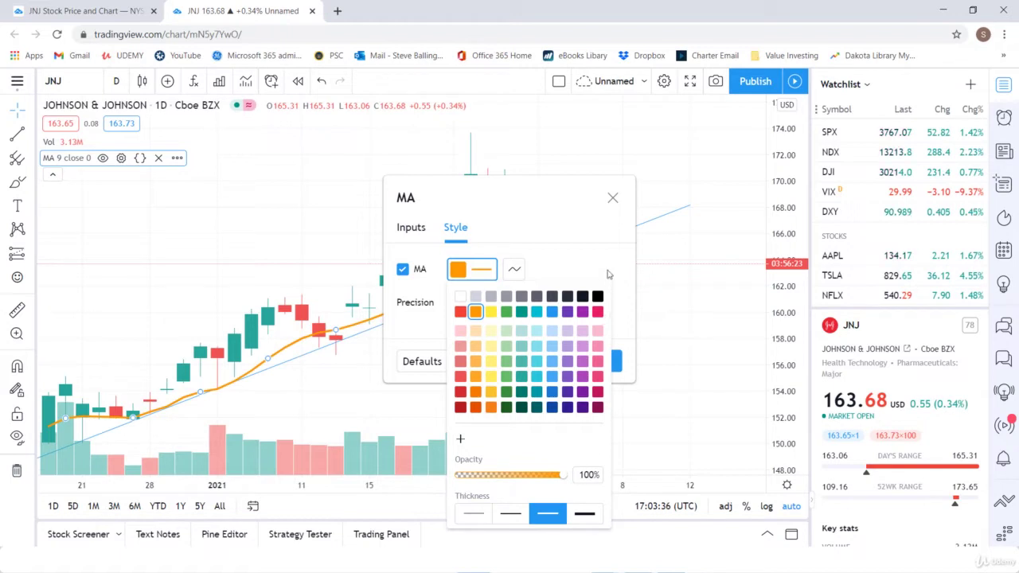
left_click(614, 199)
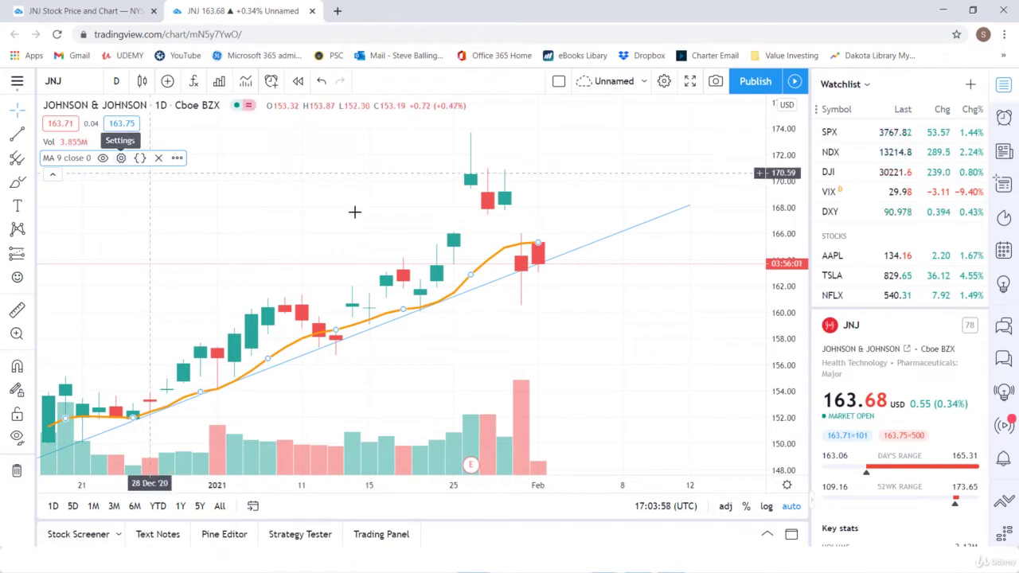
Try the moving average with a length of 20 and, after applying it, with a length of 60.
left_click(121, 158)
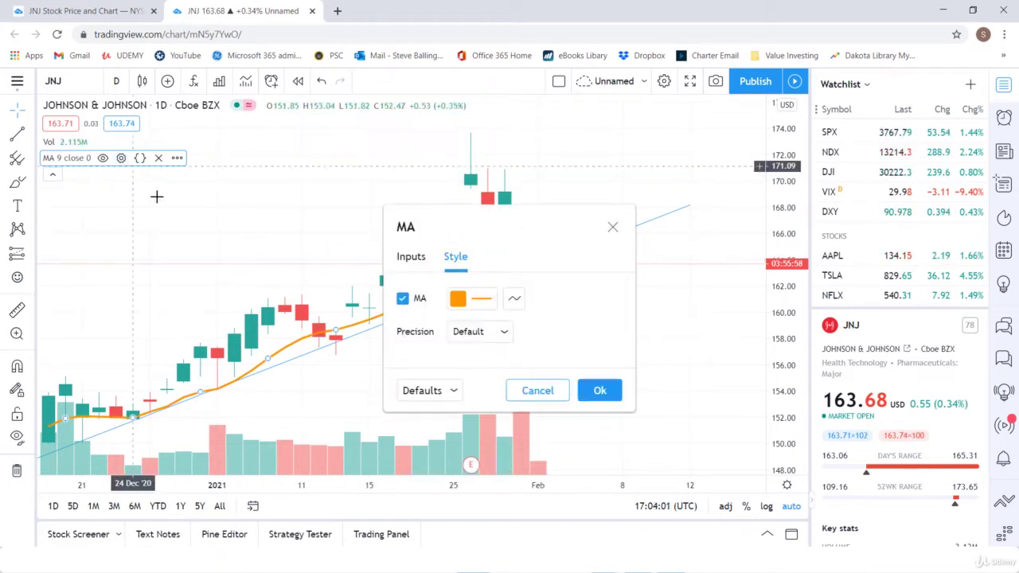
left_click(412, 257)
left_click(512, 333)
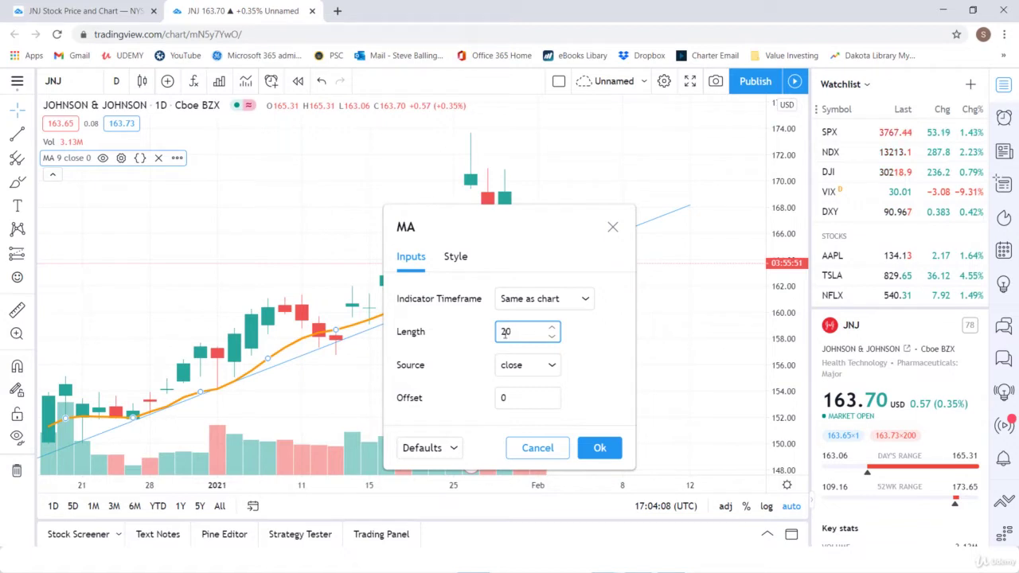
left_click(600, 448)
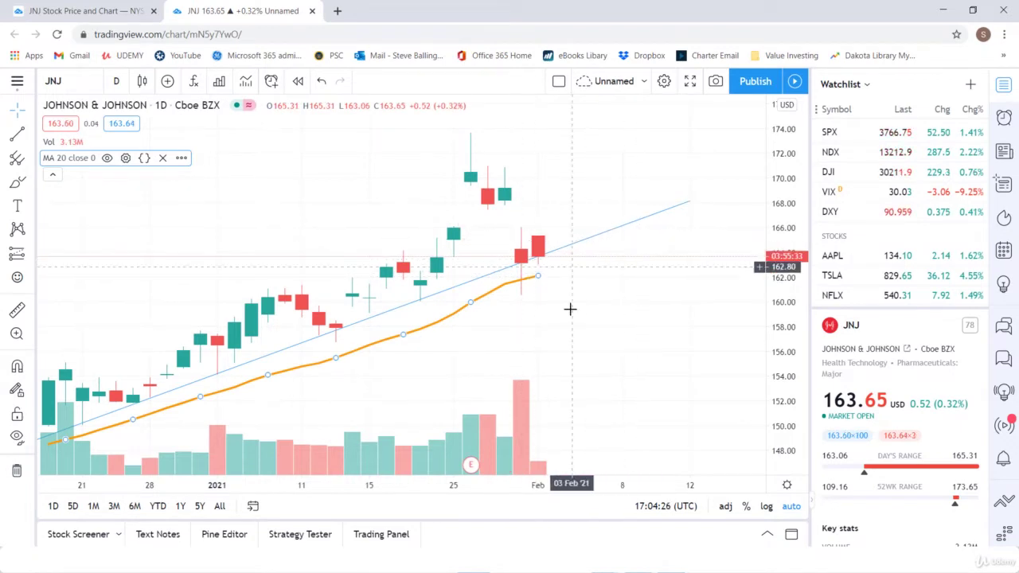
left_click(125, 159)
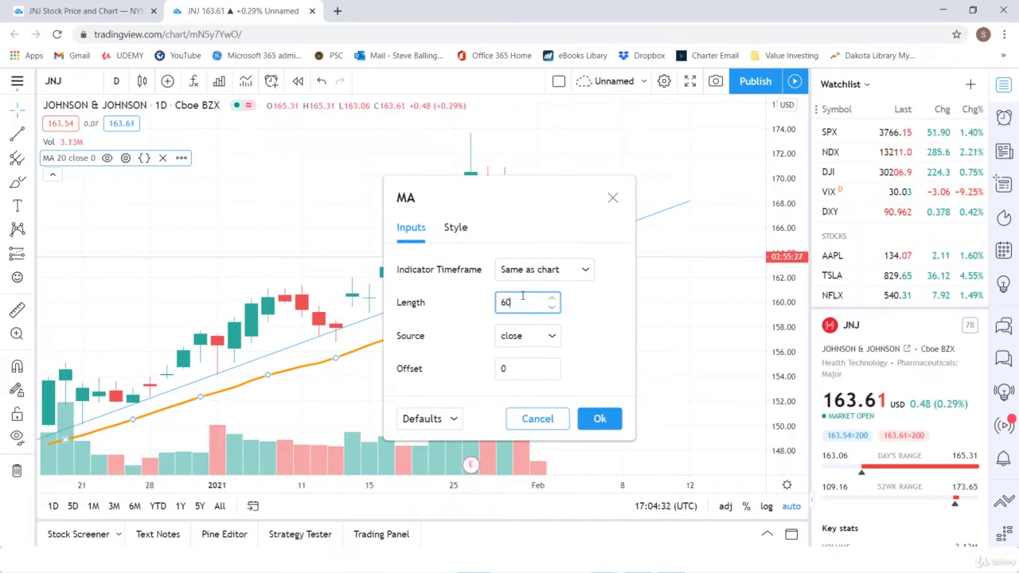
left_click(599, 419)
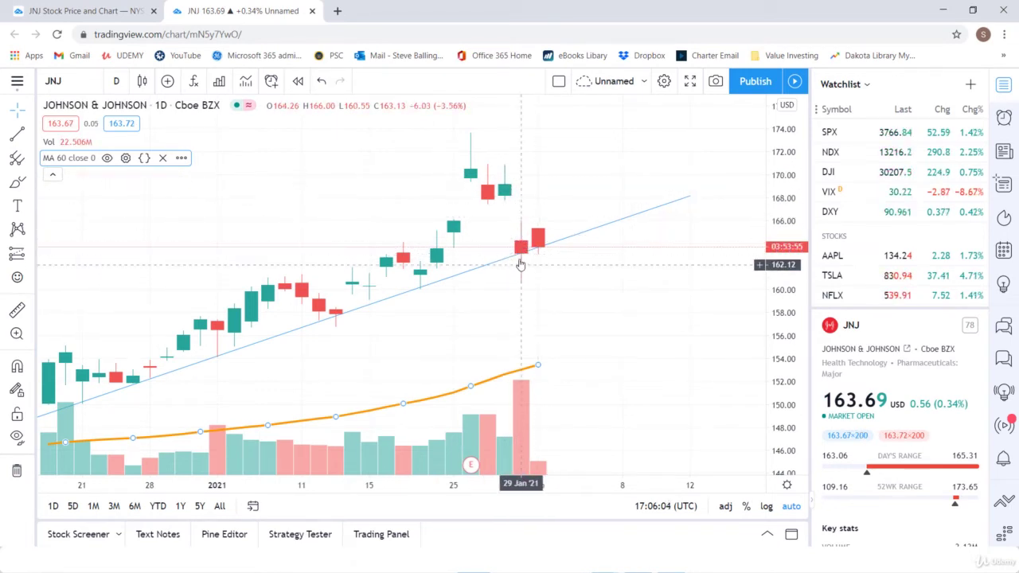
Set the moving average length to 5 on the JNJ chart.
left_click(126, 159)
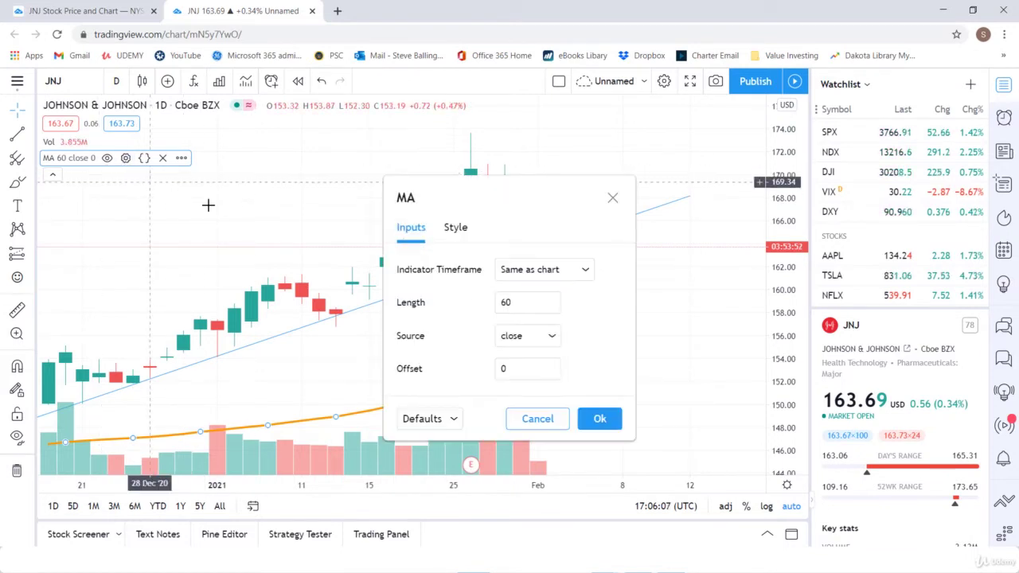
left_click(516, 302)
type("5")
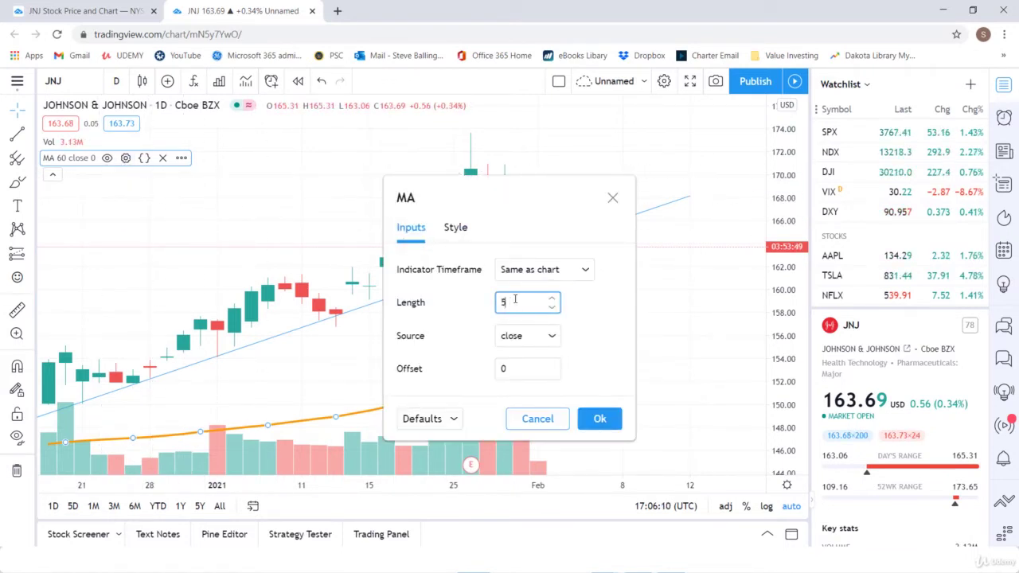
left_click(599, 419)
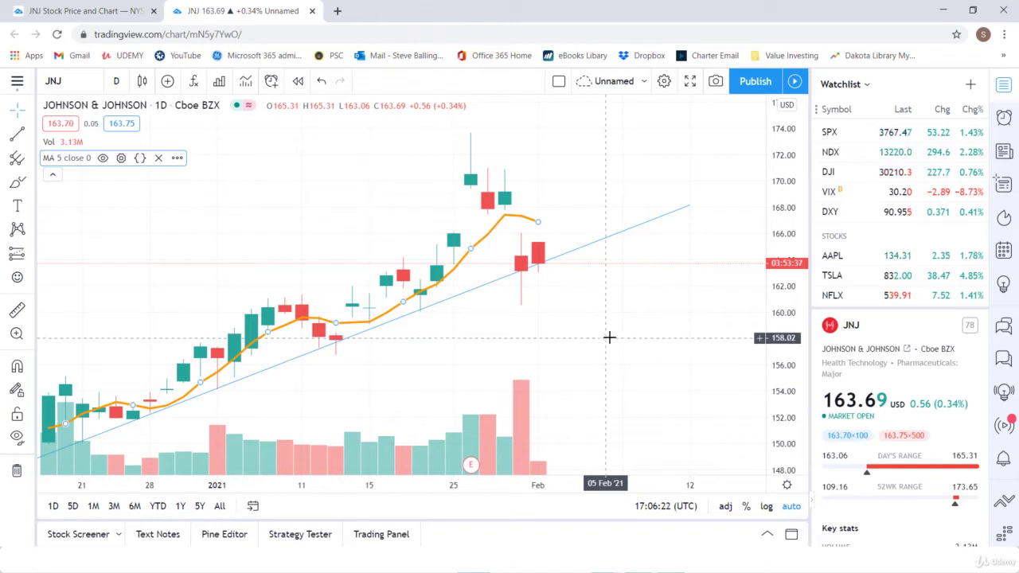
Switch the chart to the NYSE-listed Pfizer stock, ticker PFE.
left_click(54, 81)
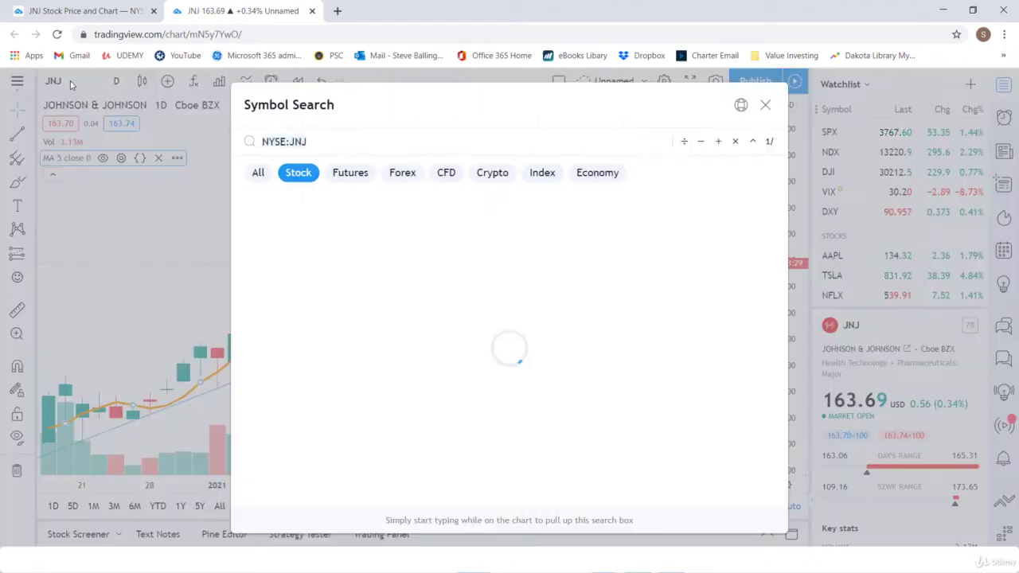
key("BackSpace")
type("PFE")
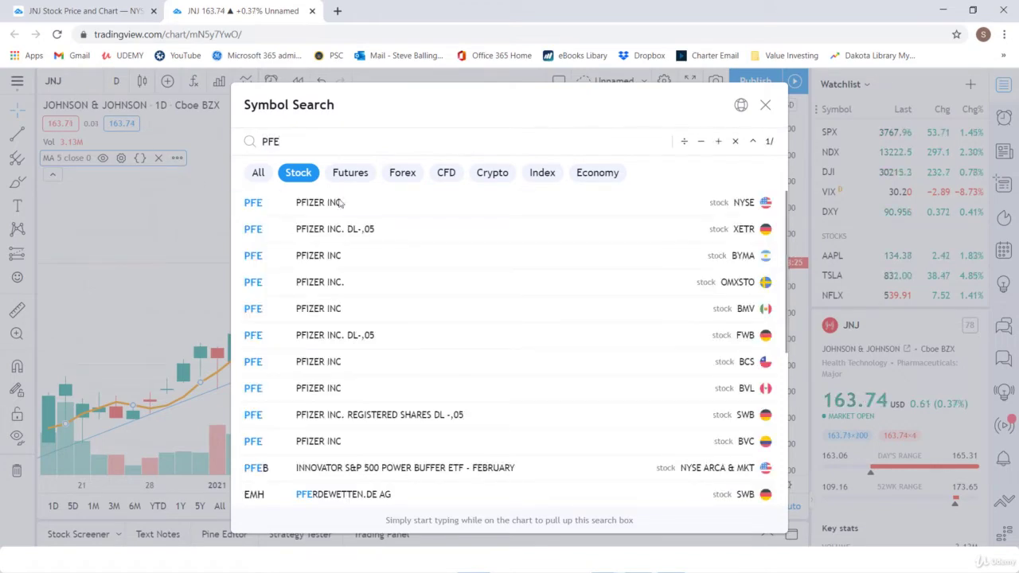
key("Return")
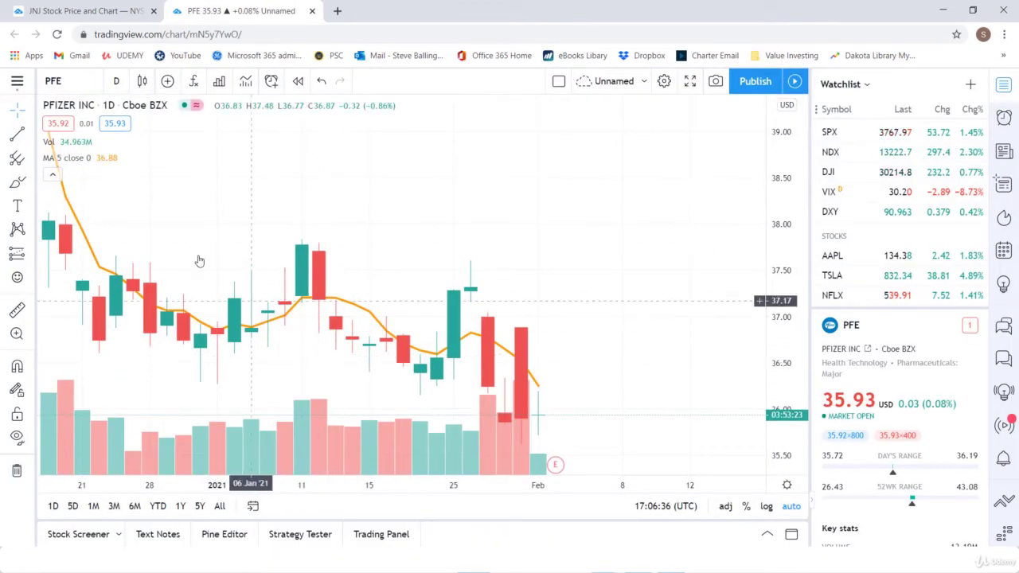
Try a falling trend line from the 09 Dec '20 high at about 43.12 to 08 Feb '21 at about 35.81, and remove it.
mouse_move(57, 165)
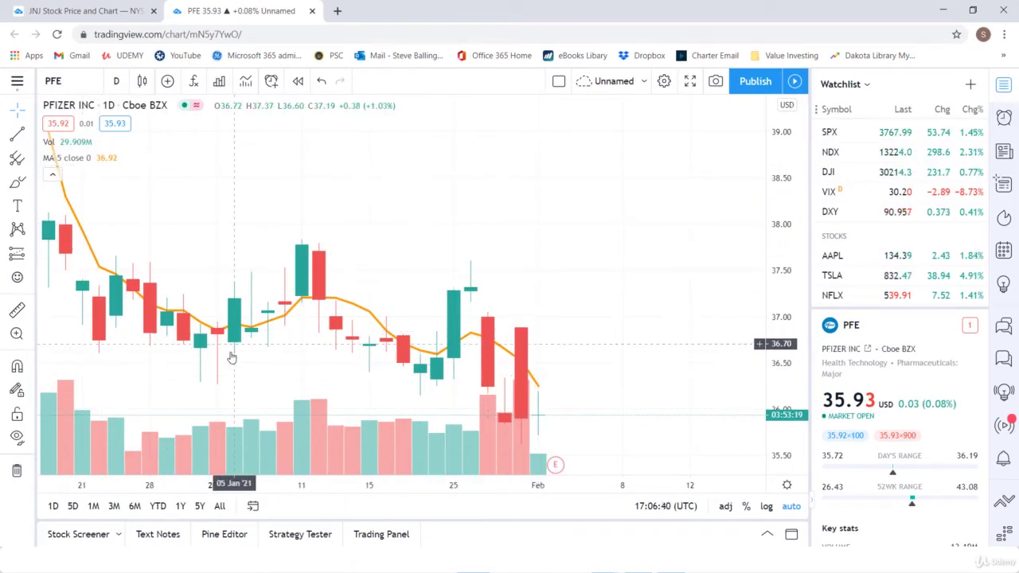
scroll(374, 331, "down", 3)
scroll(373, 332, "down", 5)
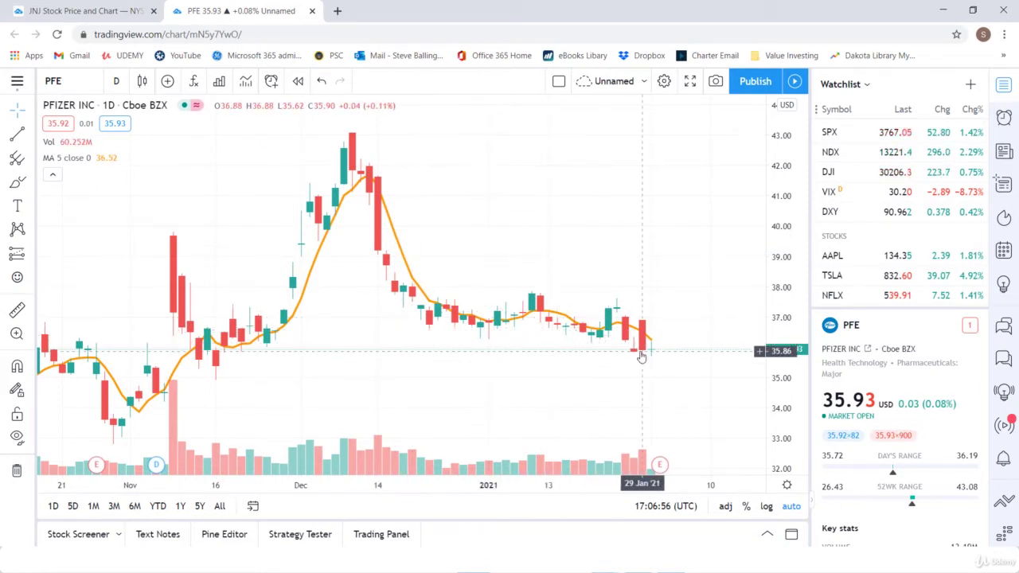
scroll(542, 318, "up", 1)
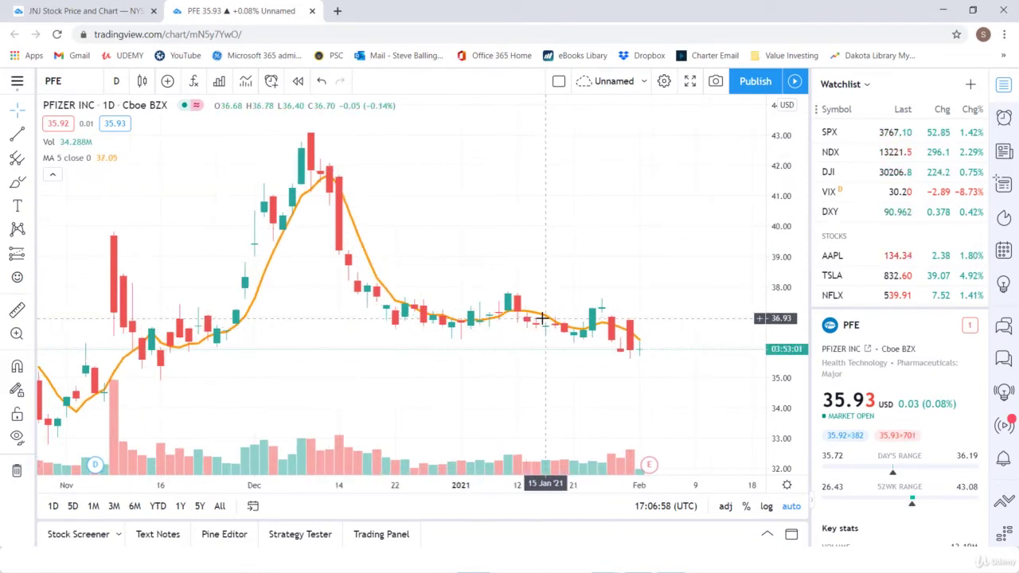
scroll(534, 322, "up", 1)
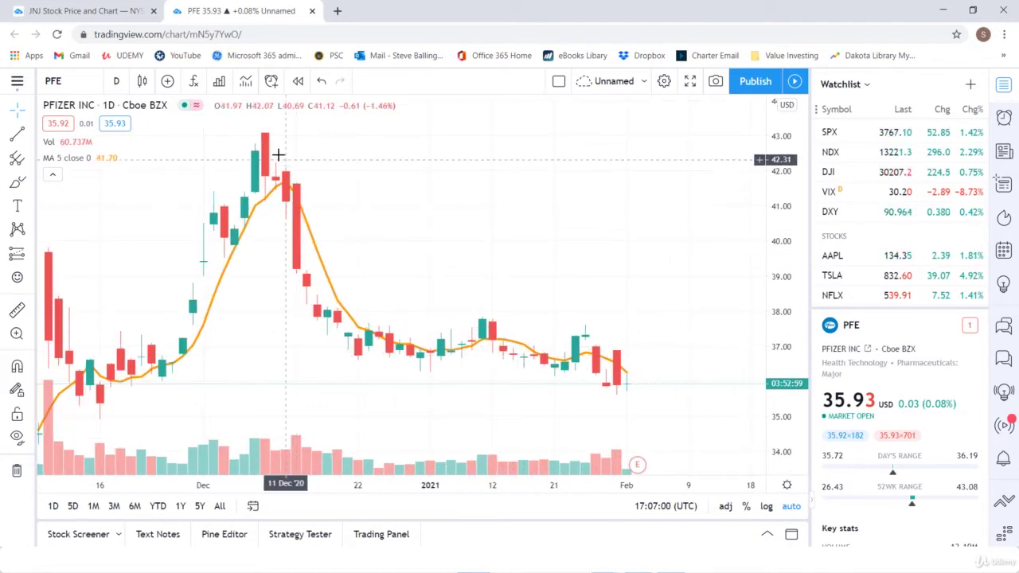
left_click(17, 133)
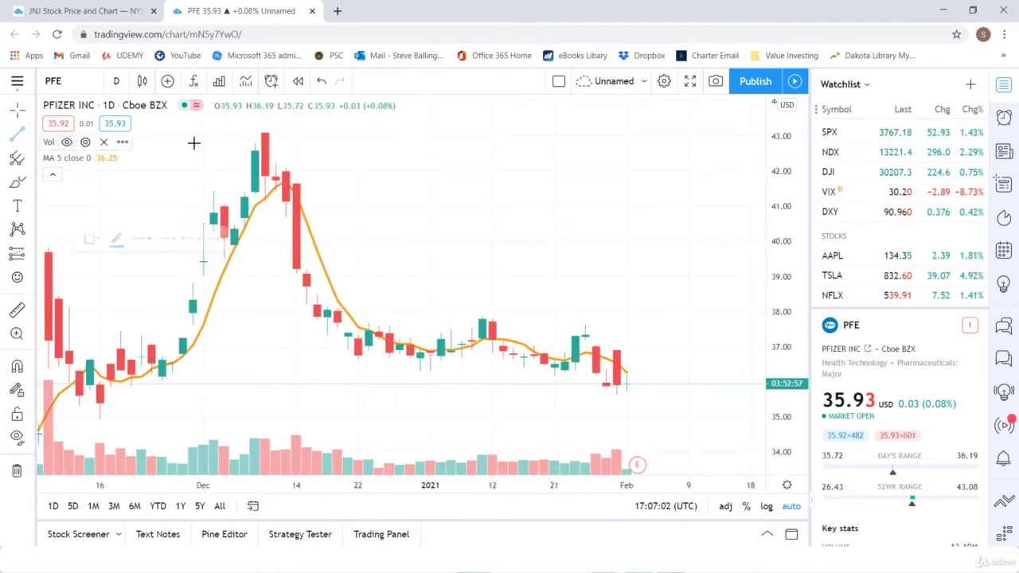
left_click(266, 131)
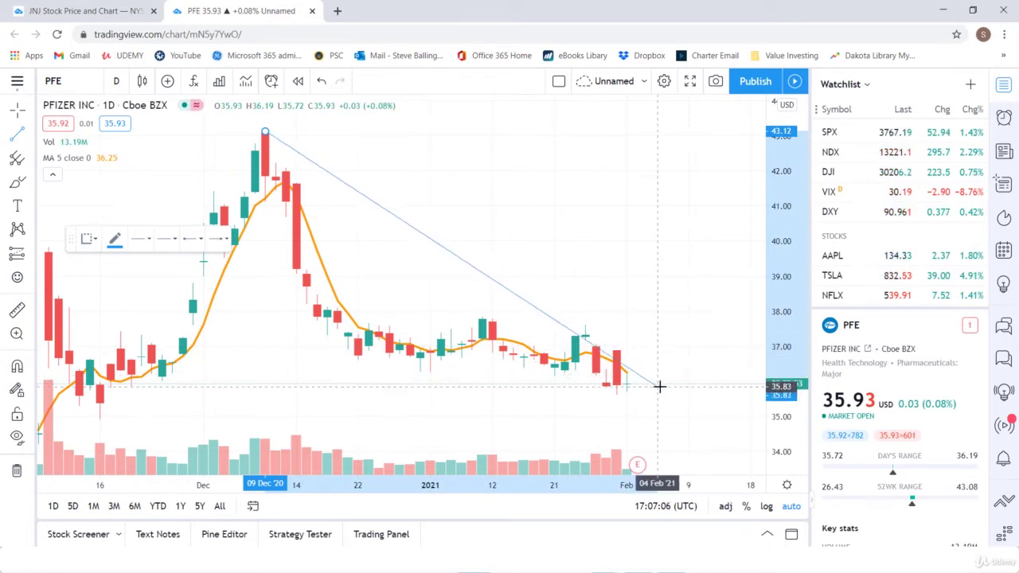
left_click(676, 387)
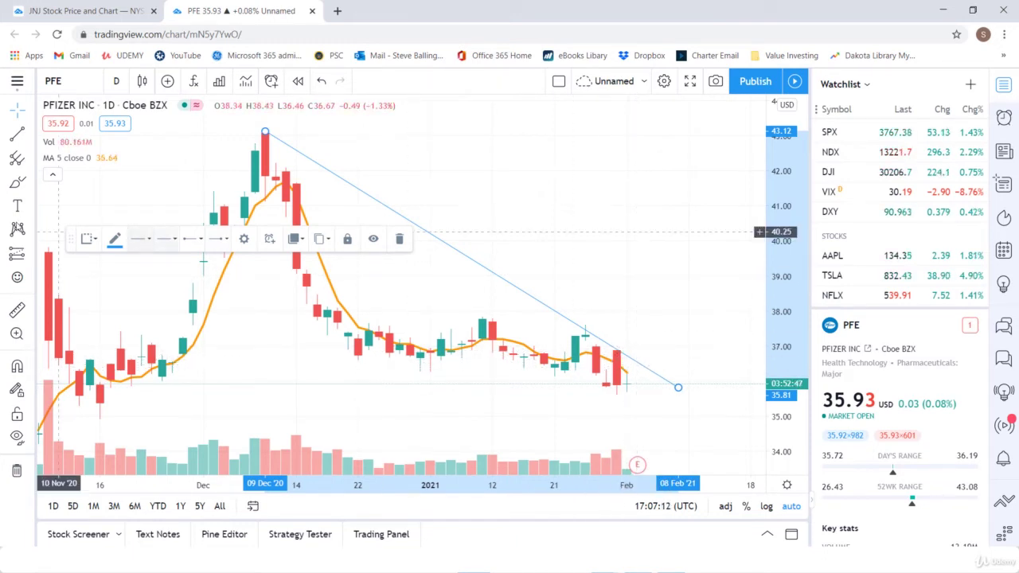
left_click(354, 309)
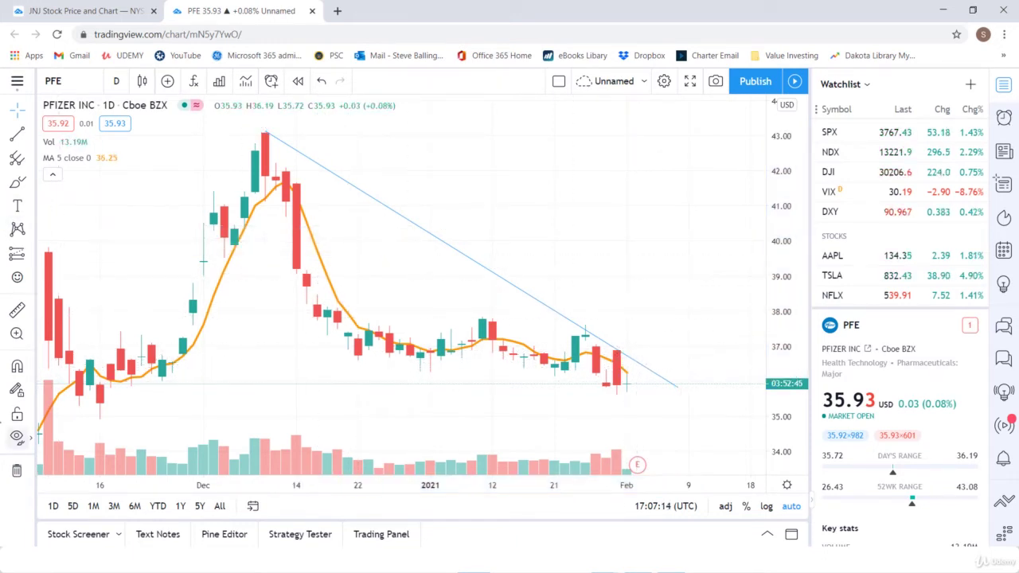
left_click(19, 473)
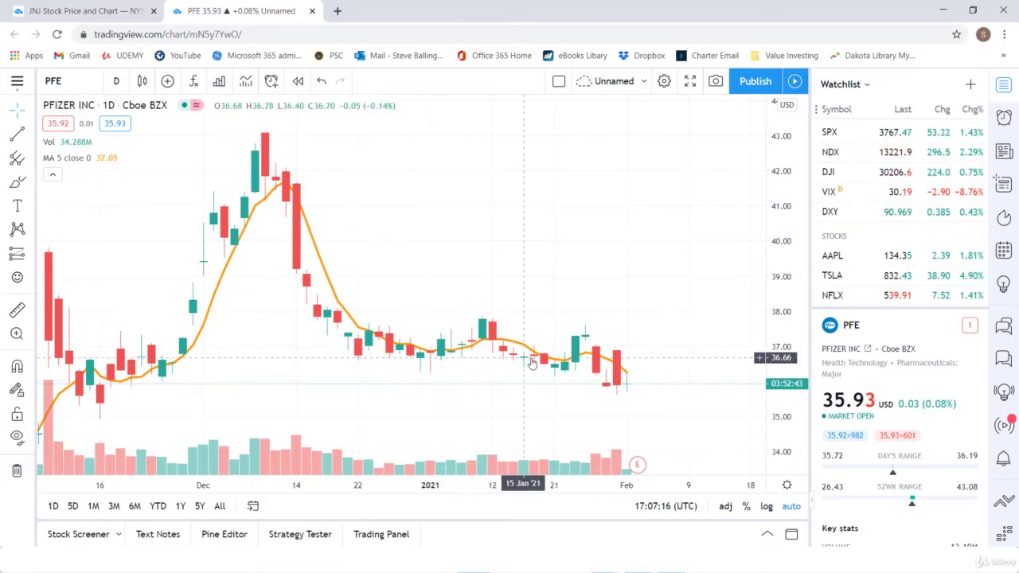
Draw a falling trend line on the Pfizer chart from 11 Jan '21 at about 37.85 to 11 Feb '21 at about 36.48.
scroll(526, 370, "up", 5)
scroll(528, 373, "down", 2)
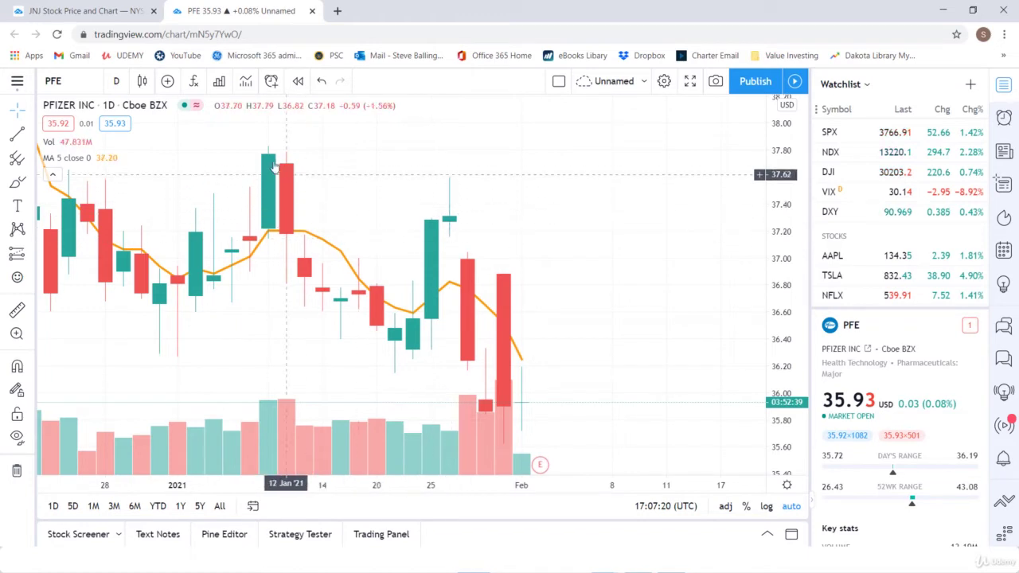
left_click(19, 137)
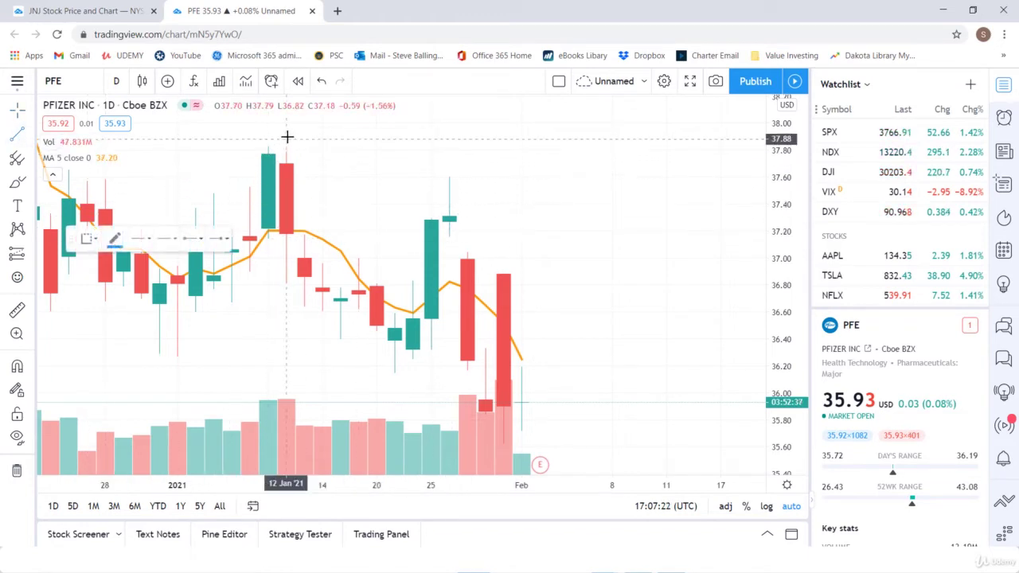
left_click(270, 141)
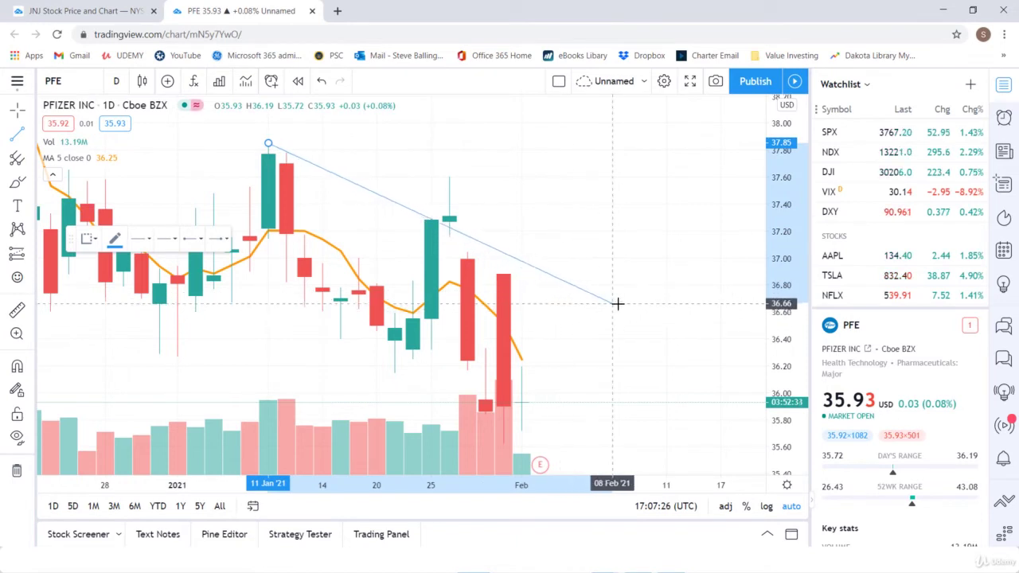
left_click(660, 327)
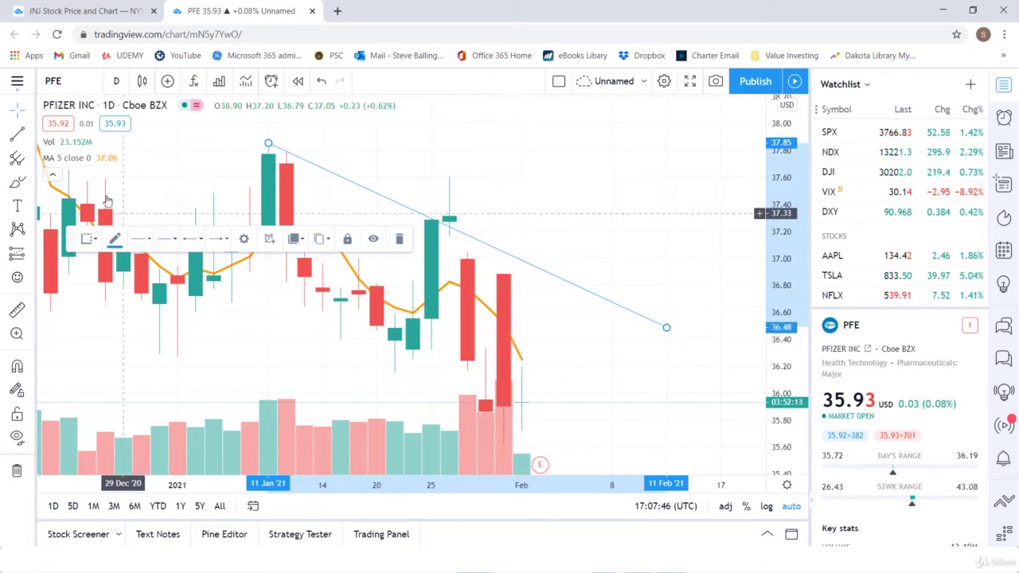
Set the moving average length to 10 on the Pfizer chart.
mouse_move(86, 159)
left_click(121, 158)
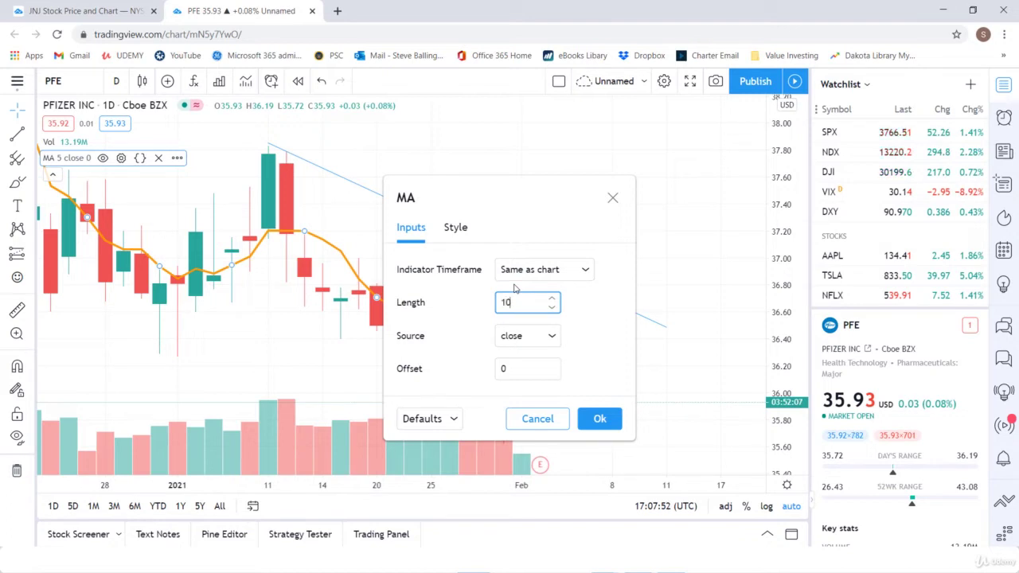
left_click(599, 419)
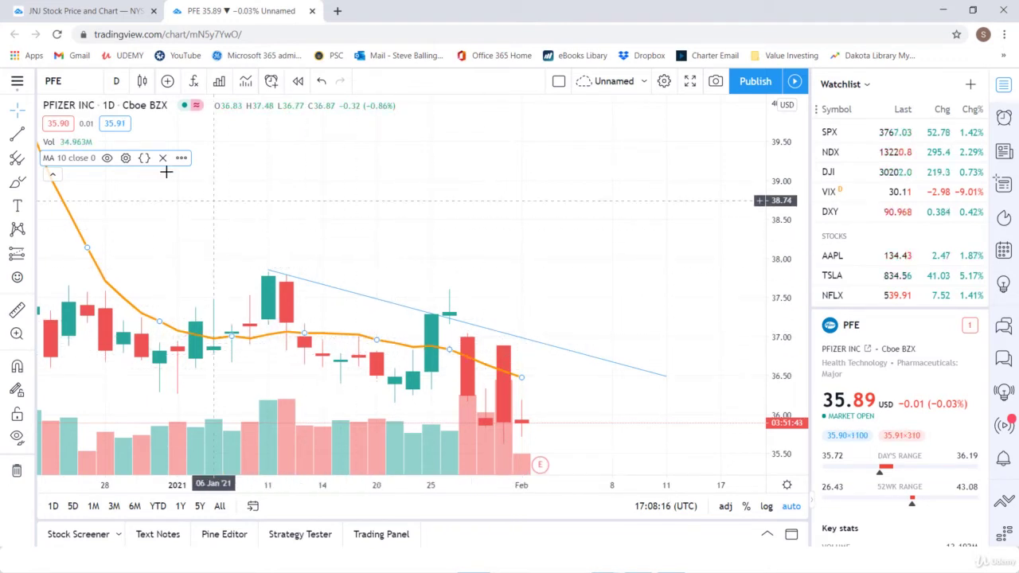
Search the indicators for rsi, add the built-in Relative Strength Index to the Pfizer chart, and close the indicator list.
left_click(193, 83)
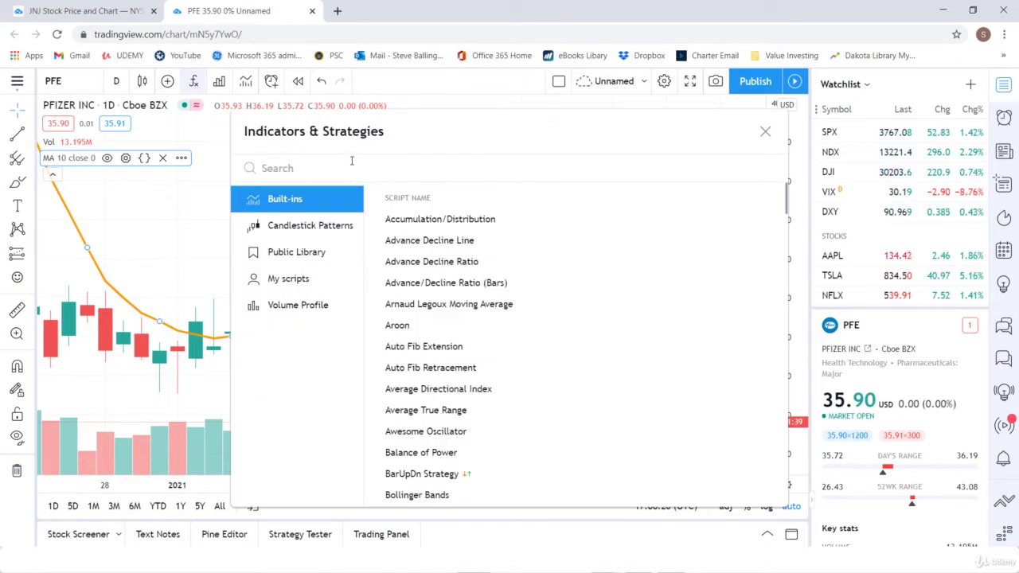
type("rsi")
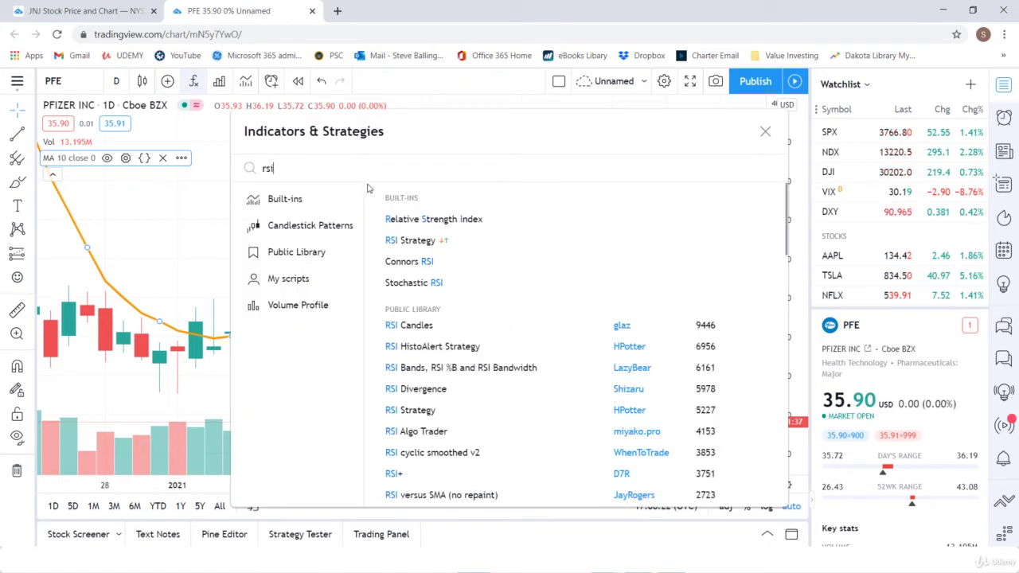
left_click(431, 219)
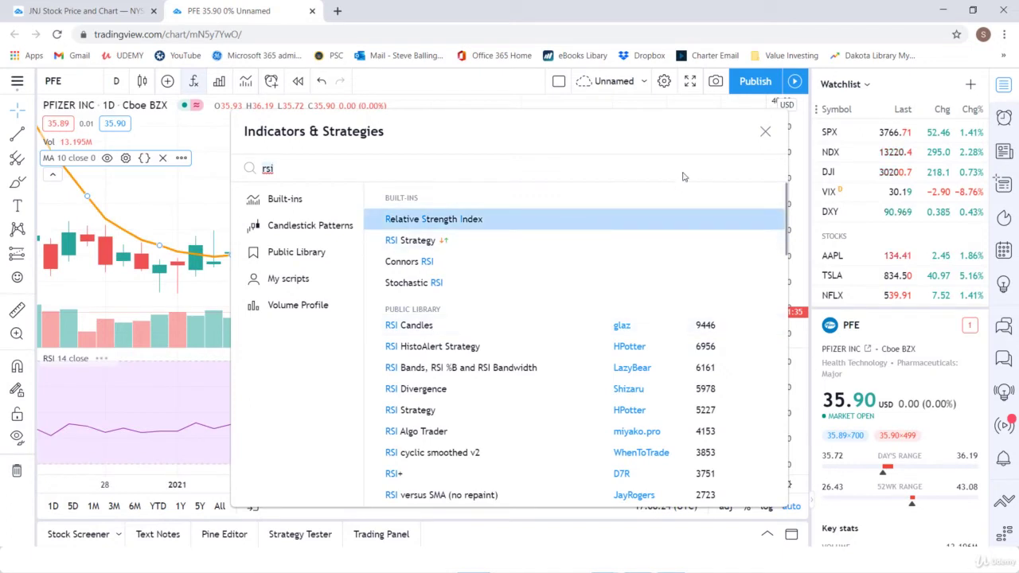
left_click(766, 133)
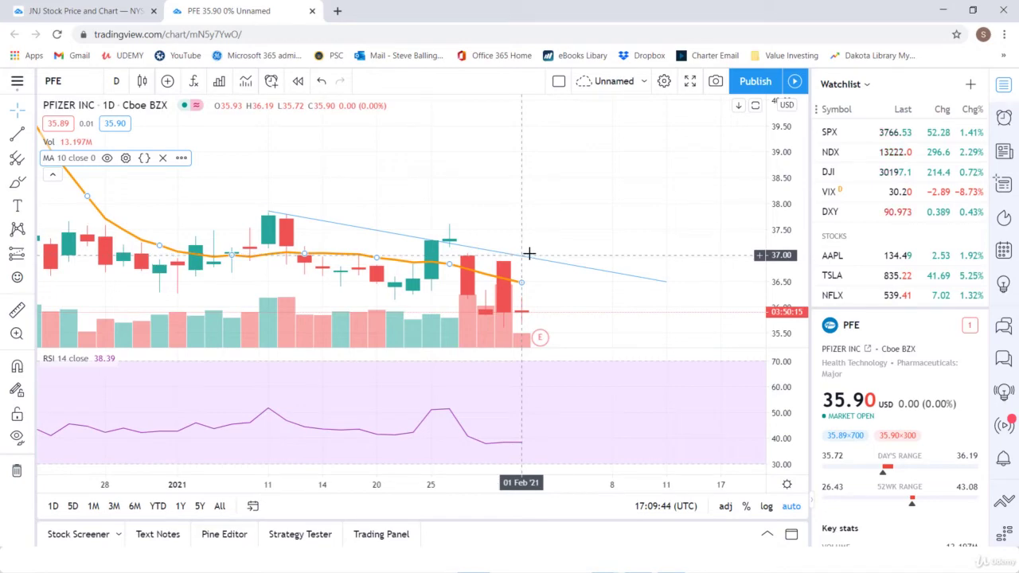
Load the NASDAQ Moderna (MRNA) chart and draw a falling trend line from 29 Jan '21 at about 186.82 to 05 Feb '21 at about 137.
left_click(57, 80)
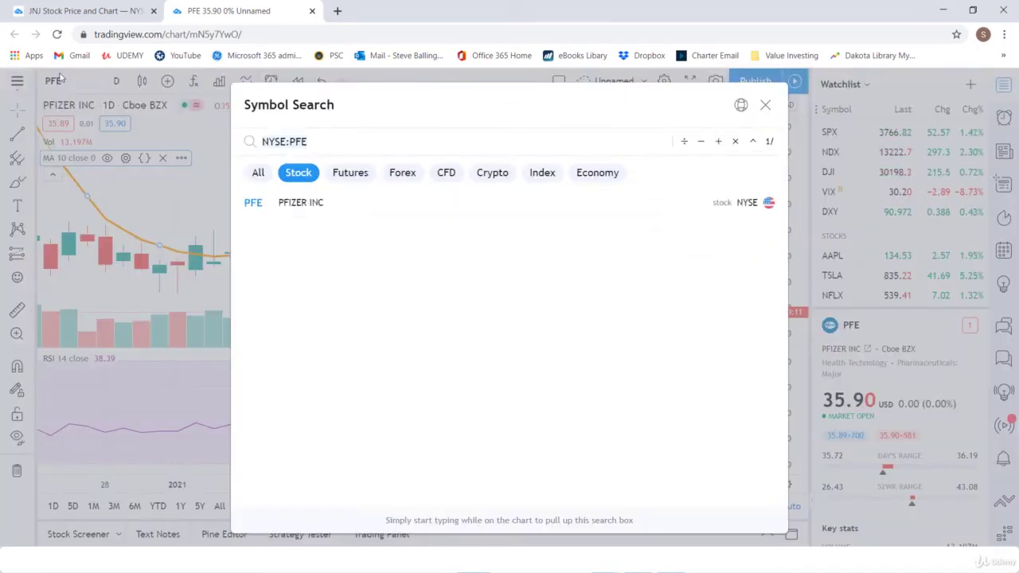
type("MRNA")
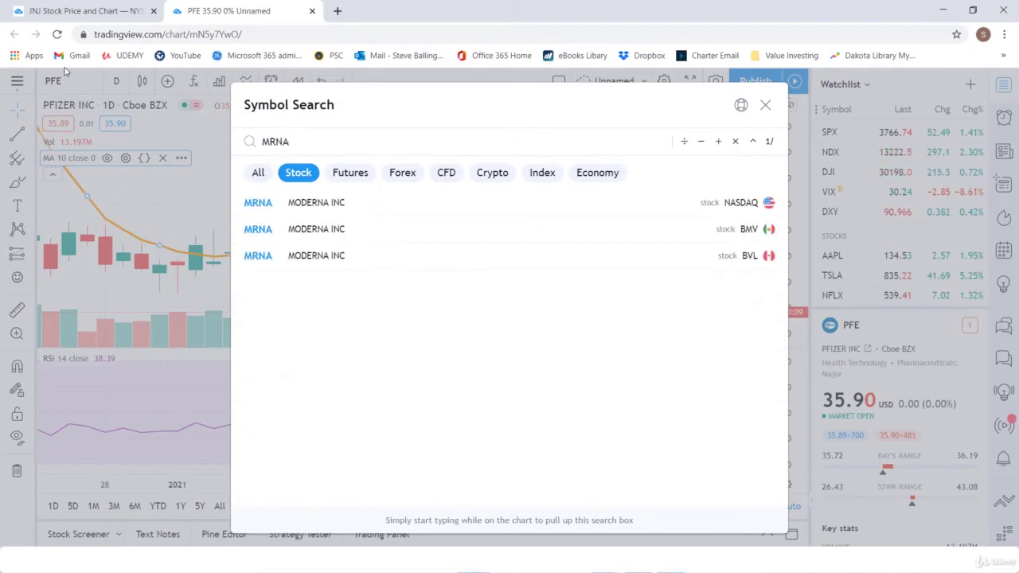
left_click(310, 204)
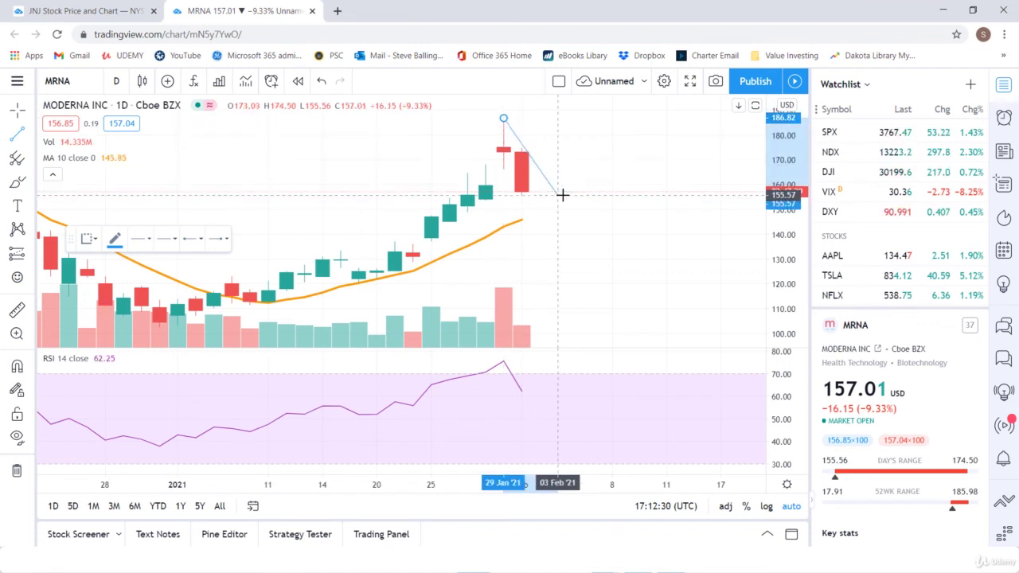
left_click(593, 242)
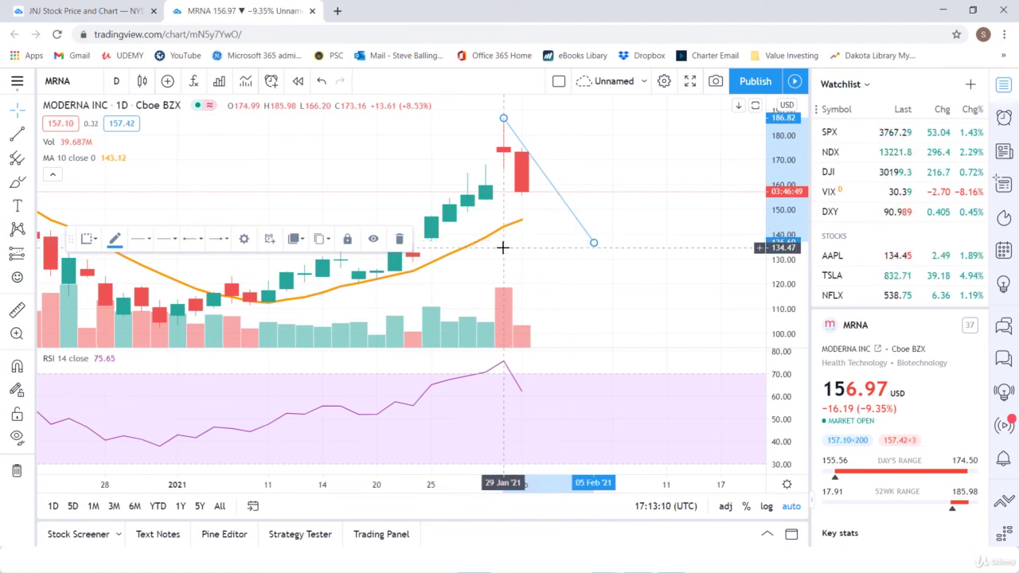
Search the symbols for JNJ and load the NYSE Johnson & Johnson chart to review its latest candles and RSI.
left_click(73, 82)
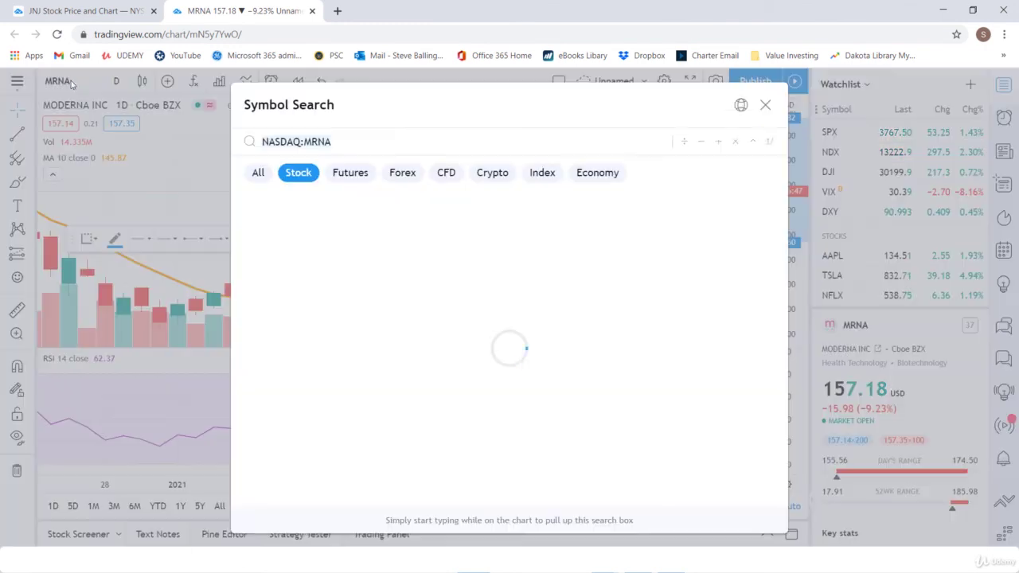
type("JNJ")
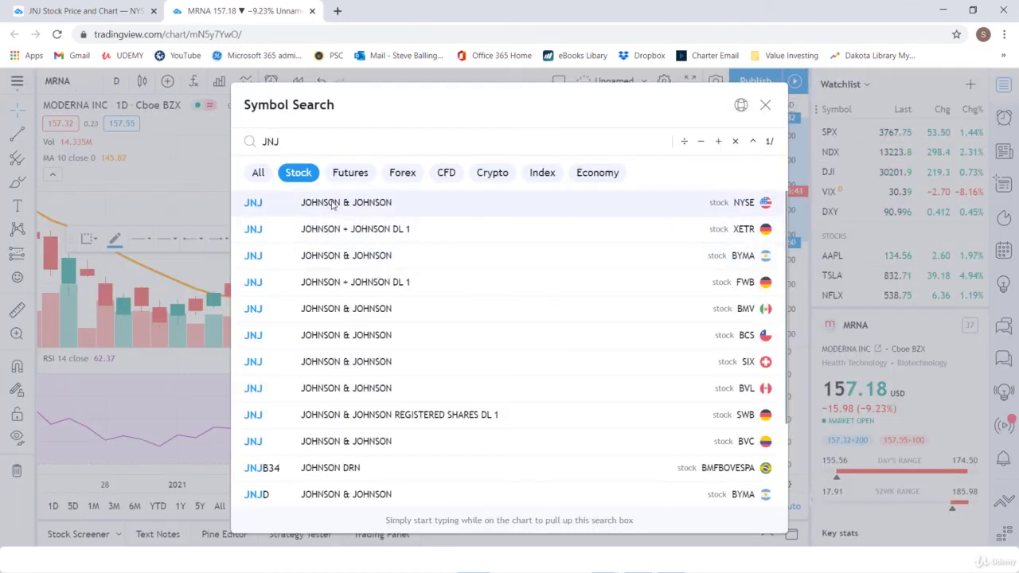
left_click(332, 204)
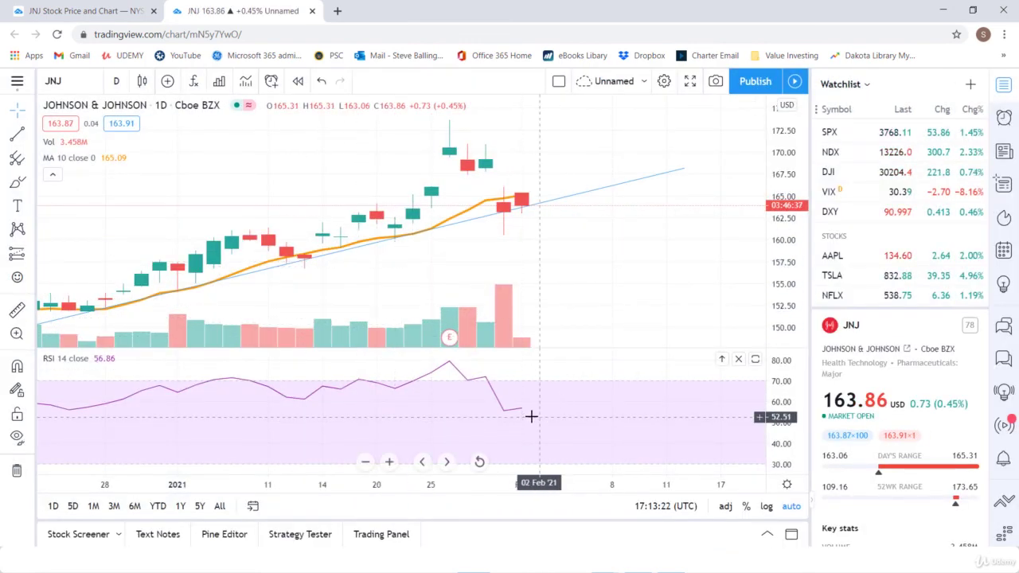
scroll(531, 416, "up", 2)
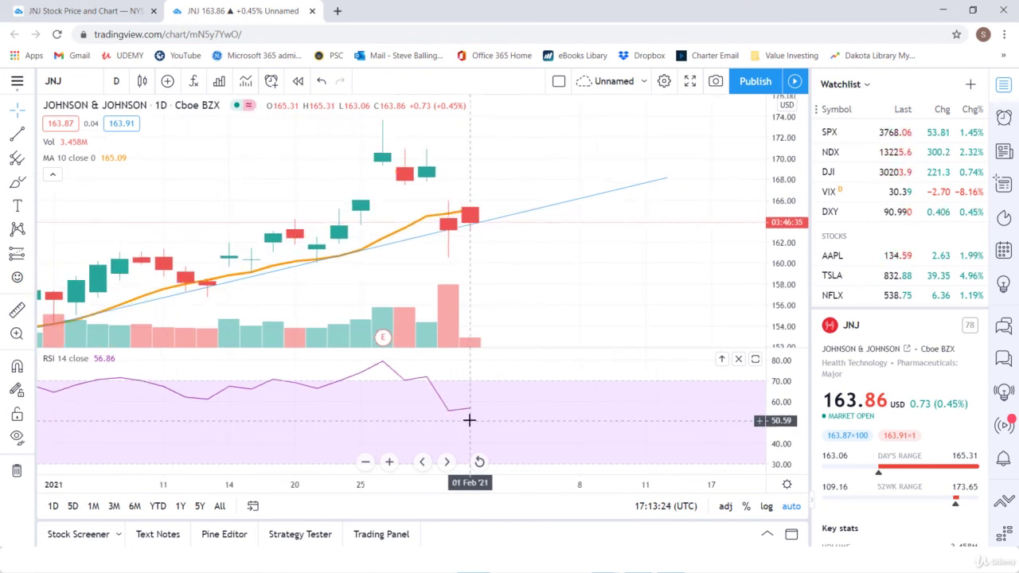